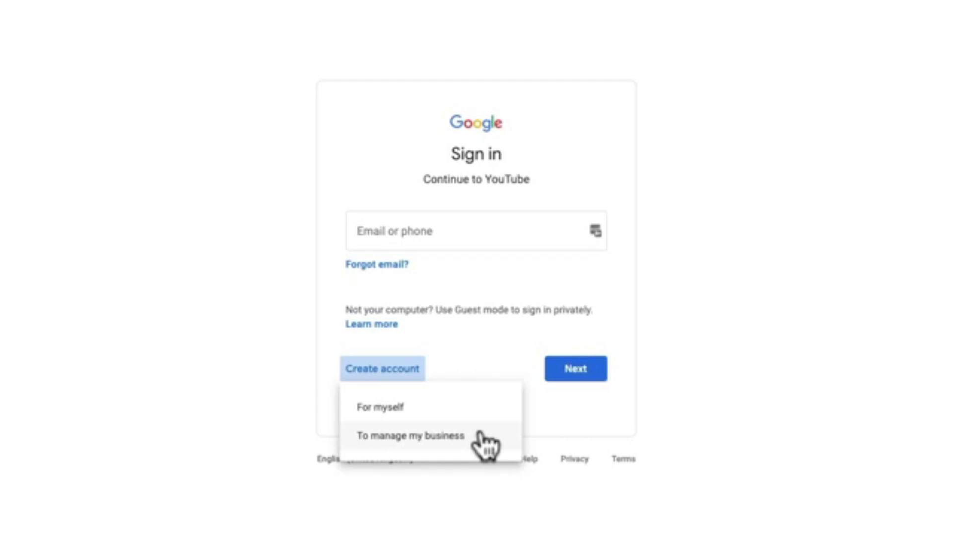
- Choose 'To manage my business' to create a new Google Account, then return to YouTube signed in
left_click(479, 436)
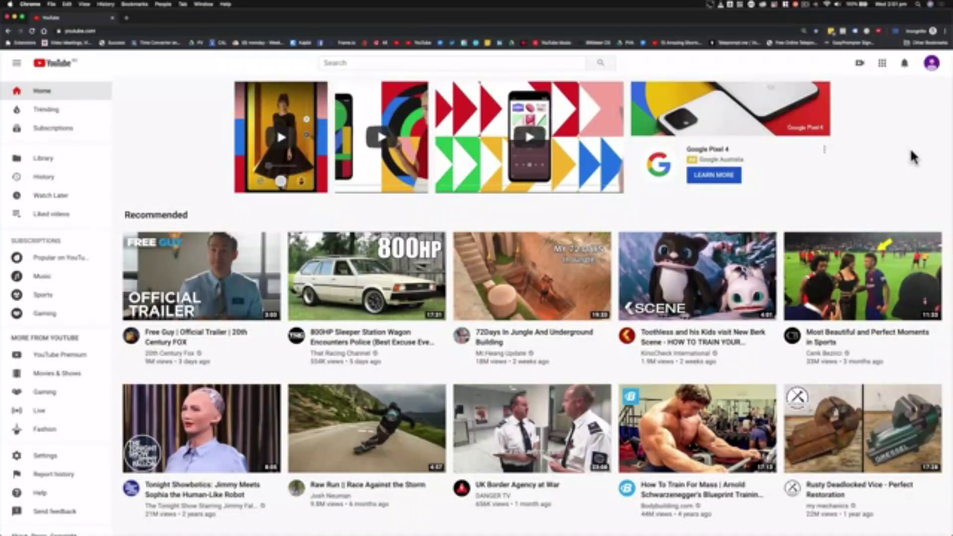
- Open the account menu from the top-right avatar and go to YouTube Settings
left_click(933, 66)
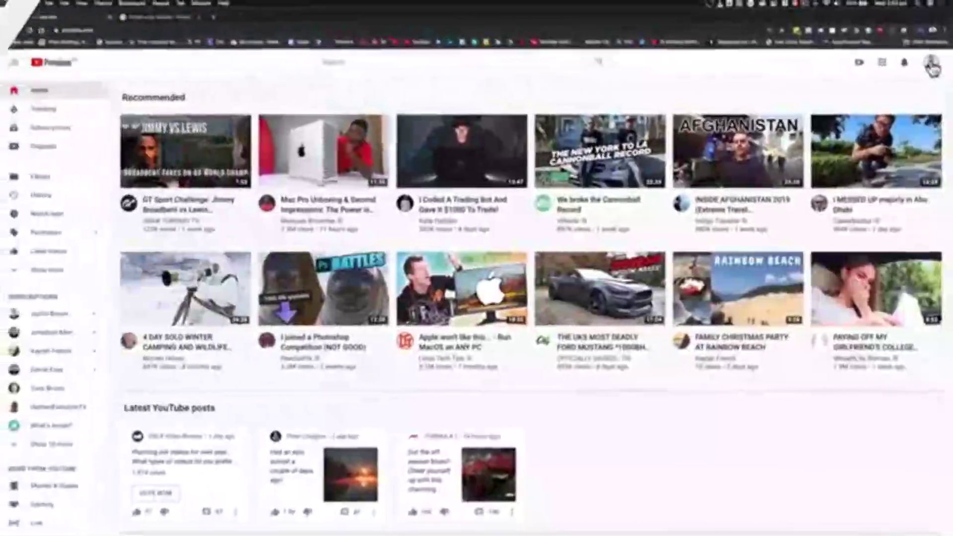
left_click(931, 67)
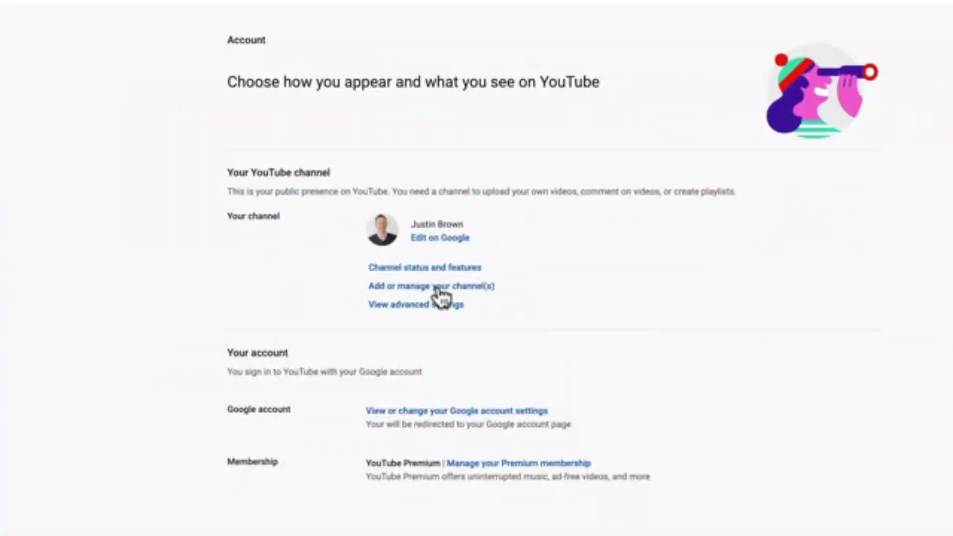
- Go to Add or manage your channel(s) to start creating a new channel
left_click(437, 287)
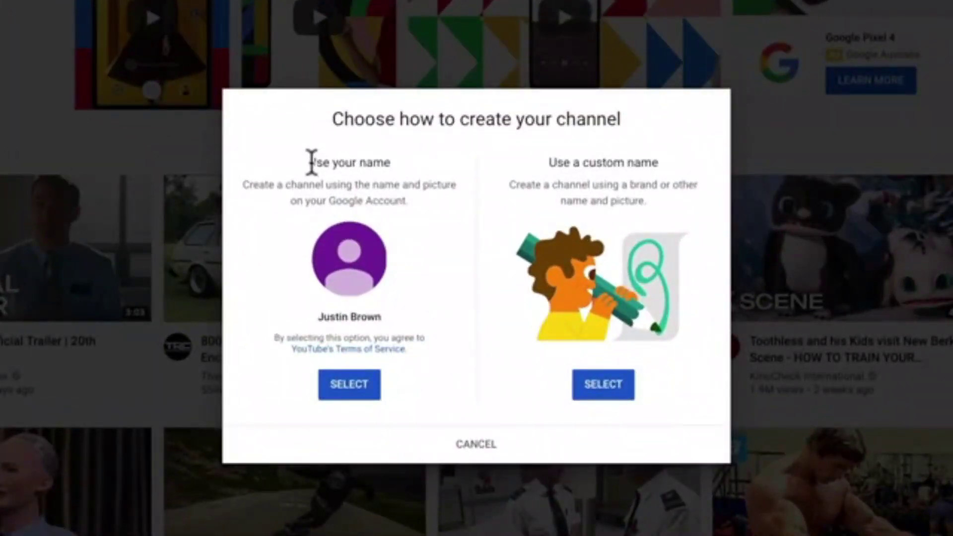
- Compare the 'Use your name' and 'Use a custom name' options, then select Use a custom name
left_click_drag(309, 162, 424, 195)
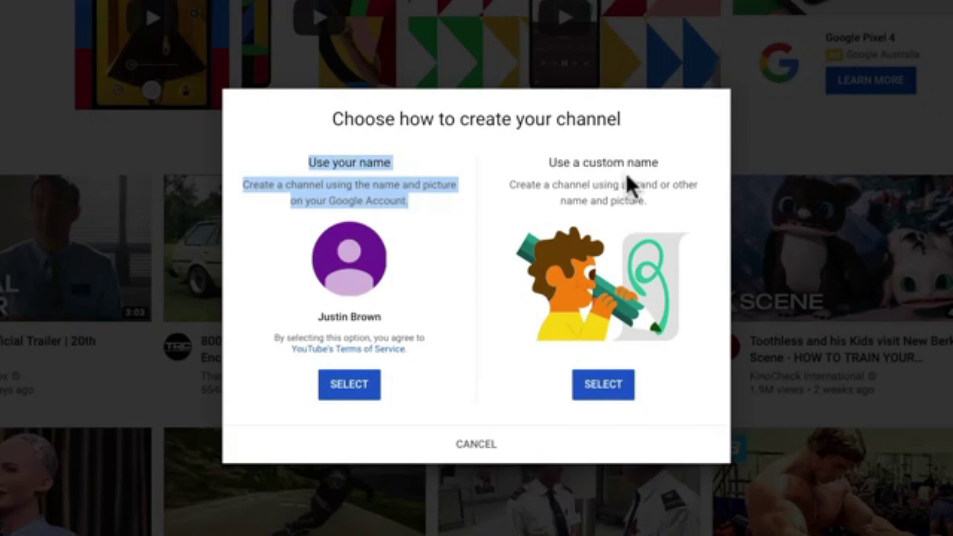
left_click(548, 165)
left_click_drag(519, 183, 675, 198)
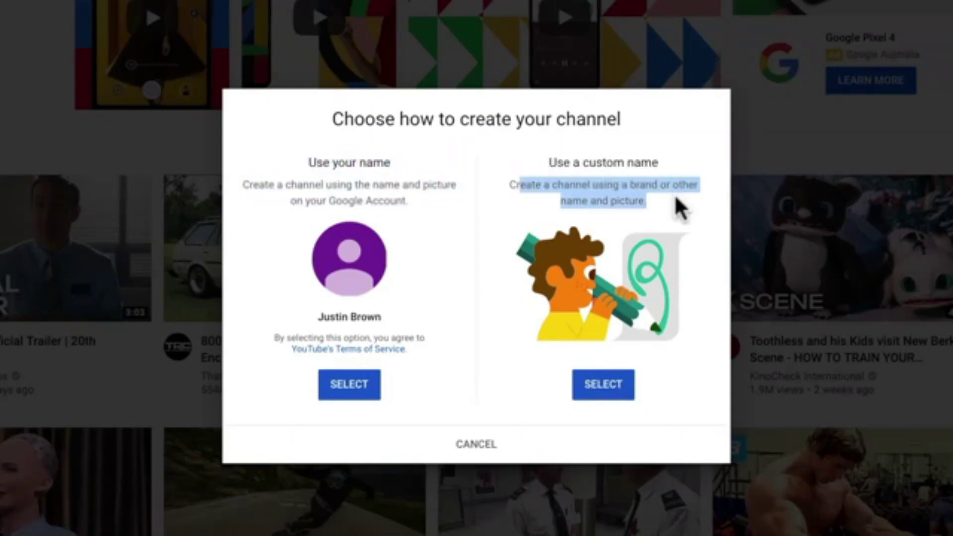
left_click(606, 396)
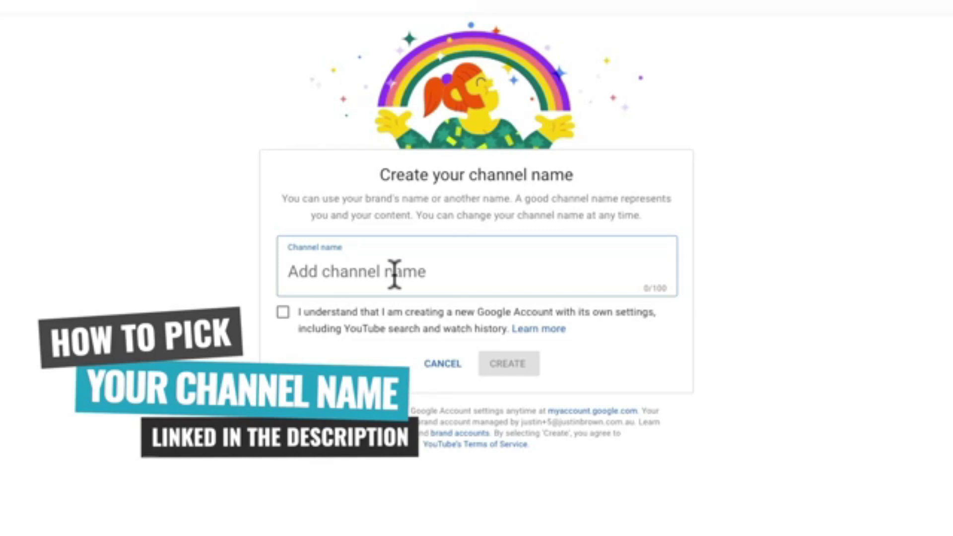
- Name the channel 'Super Awesome Channel', accept the separate-account notice, and create it
type("Su")
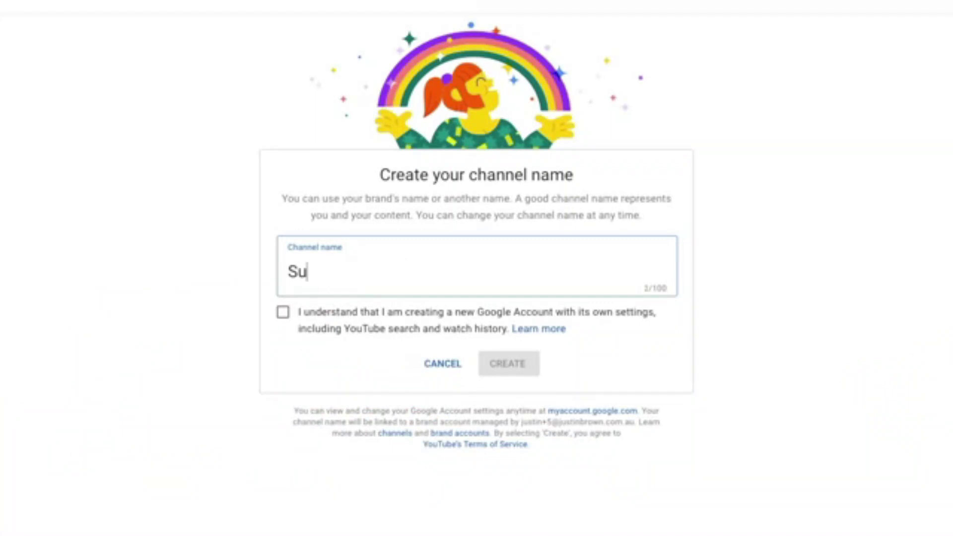
type("per Awesome ")
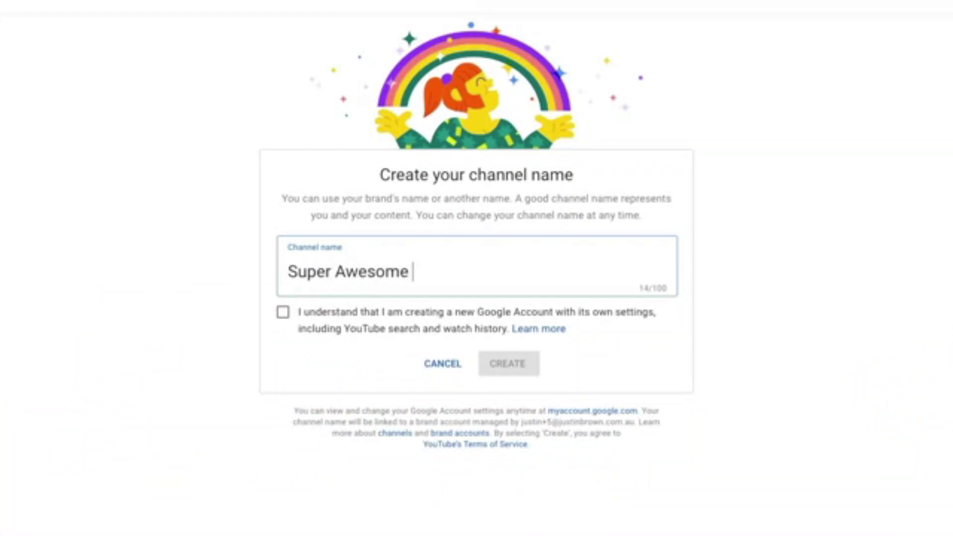
type("Channel")
left_click(362, 314)
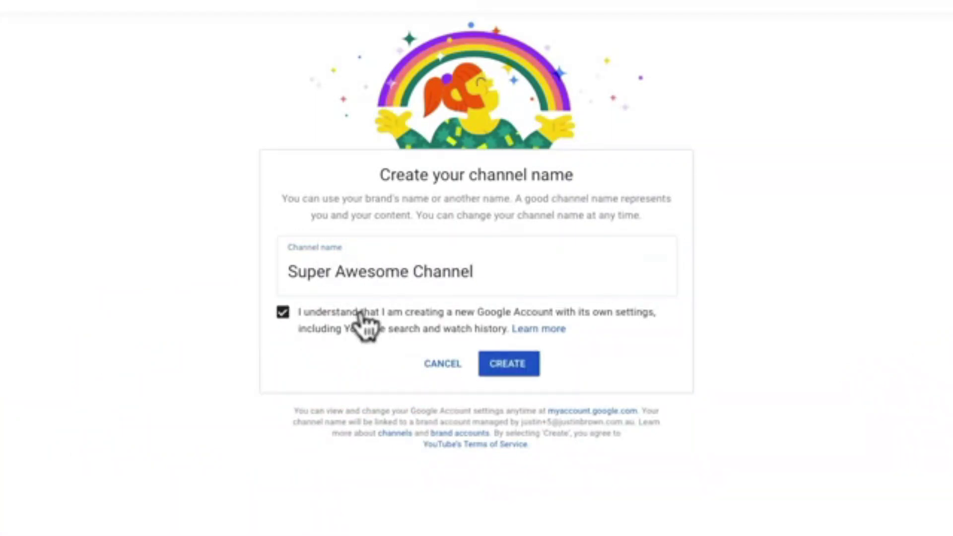
left_click(512, 366)
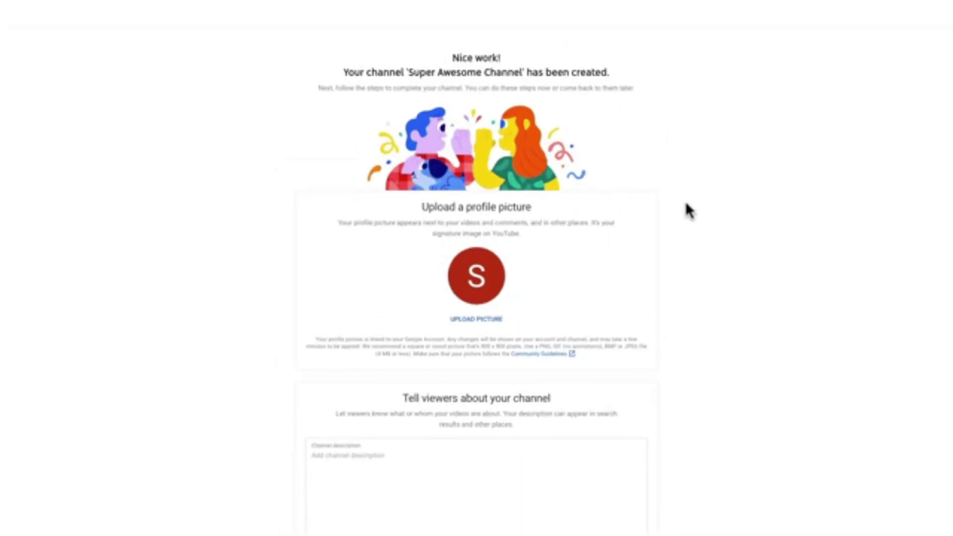
scroll(687, 209, "down", 3)
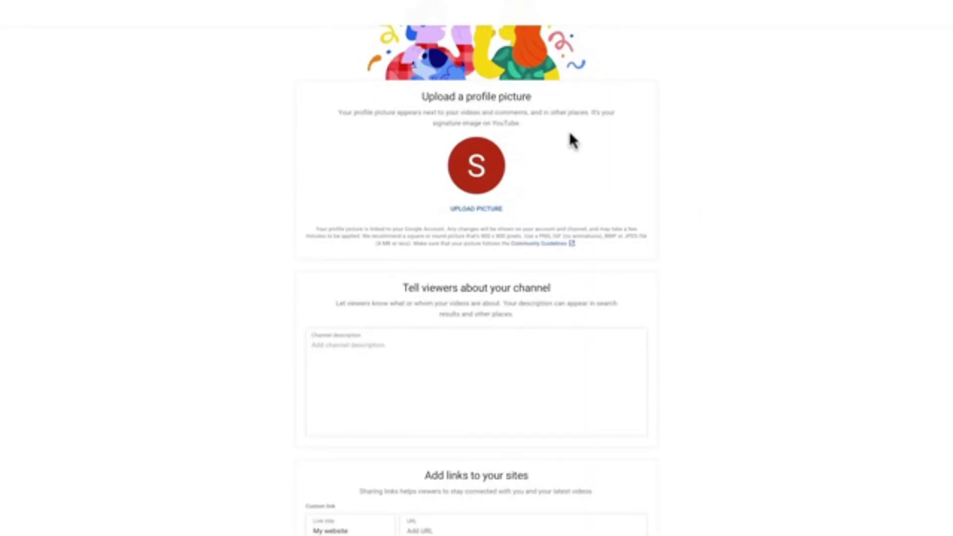
- Upload a photo from the Pictures folder as the profile picture, then start the channel description
left_click(471, 211)
left_click(337, 93)
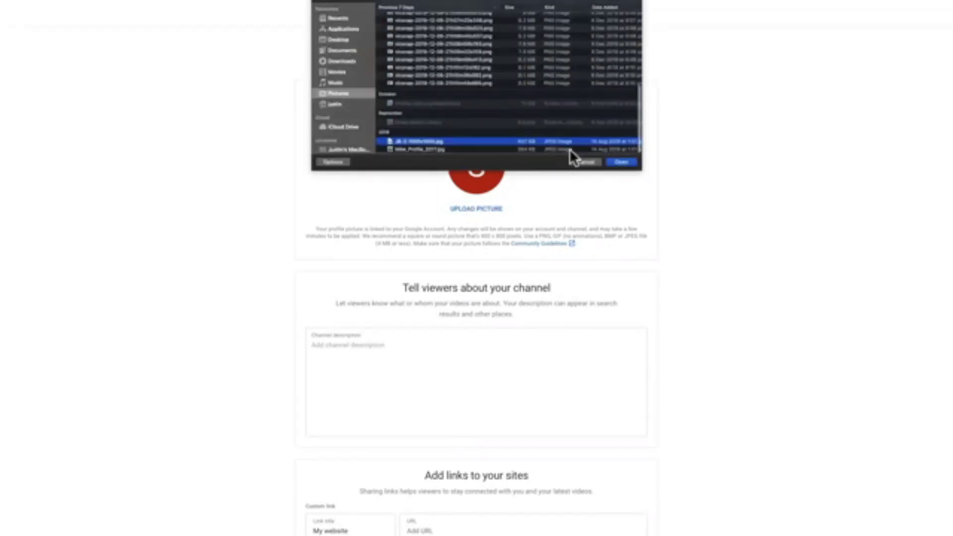
left_click(620, 162)
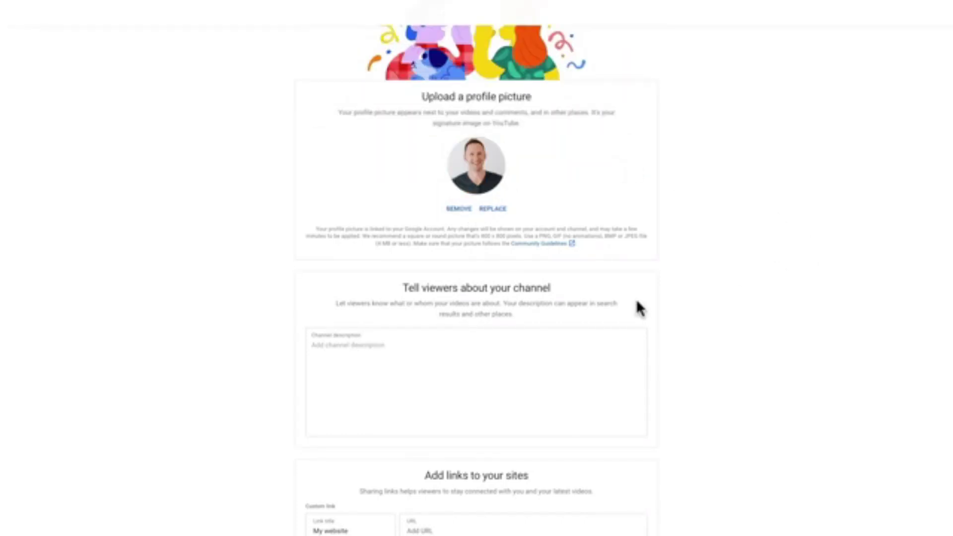
scroll(727, 302, "down", 3)
left_click(378, 279)
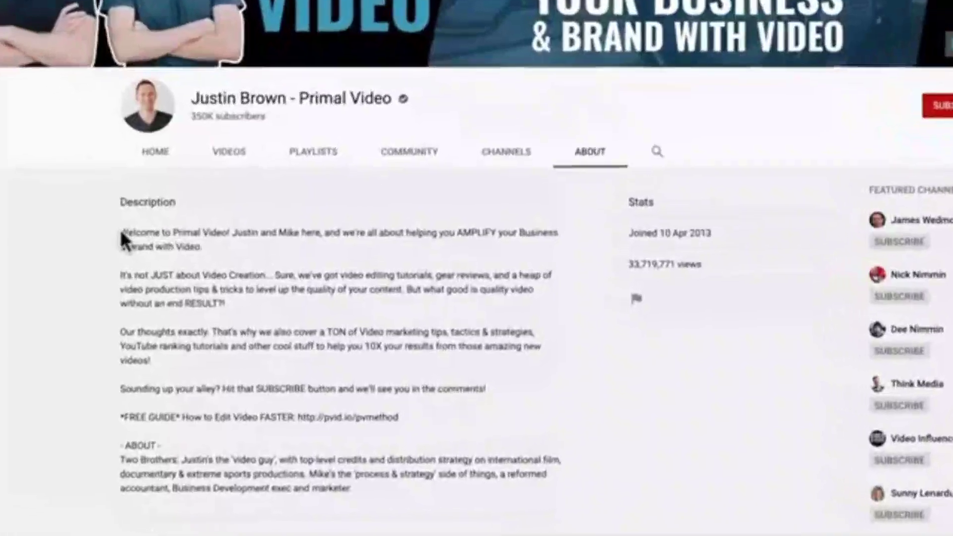
- Read through the Primal Video About description, highlighting its paragraphs and FREE GUIDE link line
left_click_drag(120, 229, 428, 482)
key("ctrl+c")
left_click(135, 198)
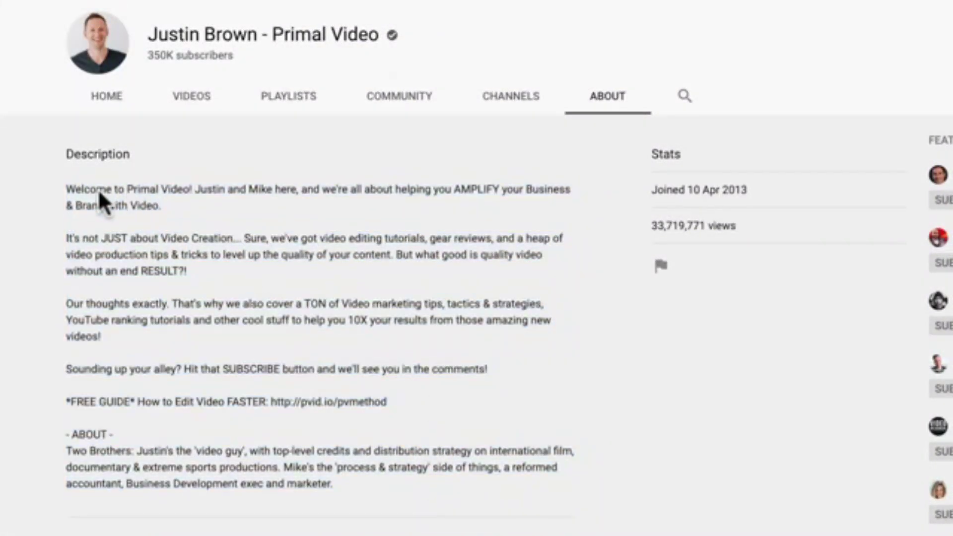
left_click_drag(69, 195, 274, 195)
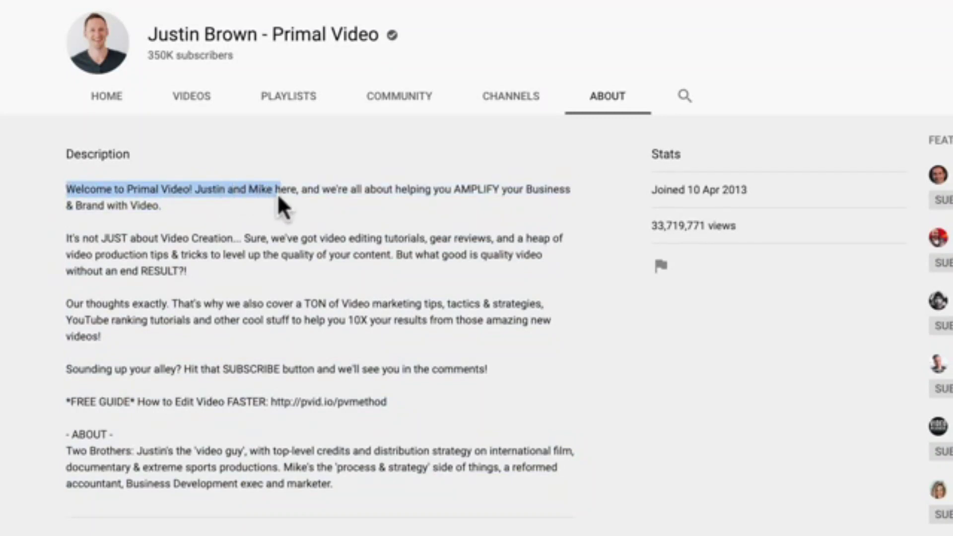
triple_click(147, 242)
left_click_drag(111, 258, 488, 367)
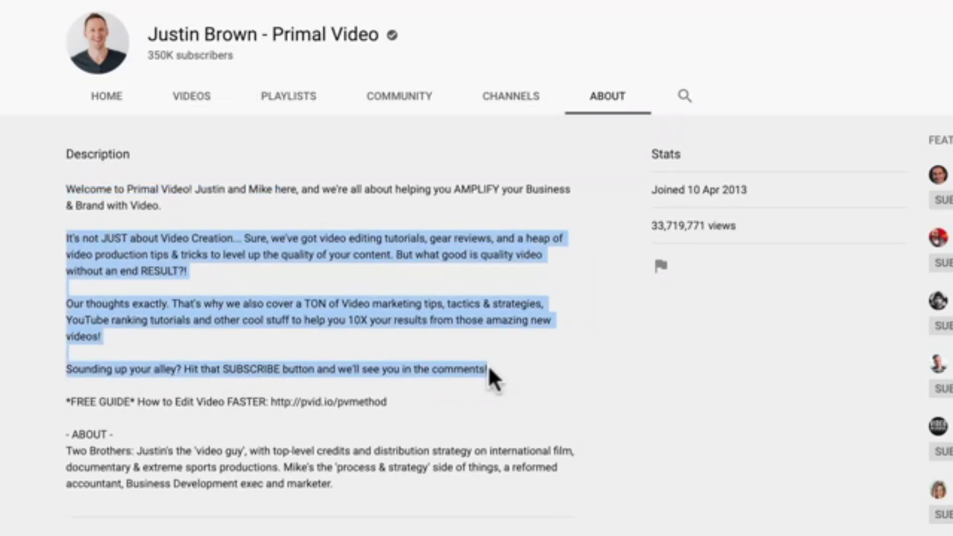
left_click_drag(65, 402, 412, 429)
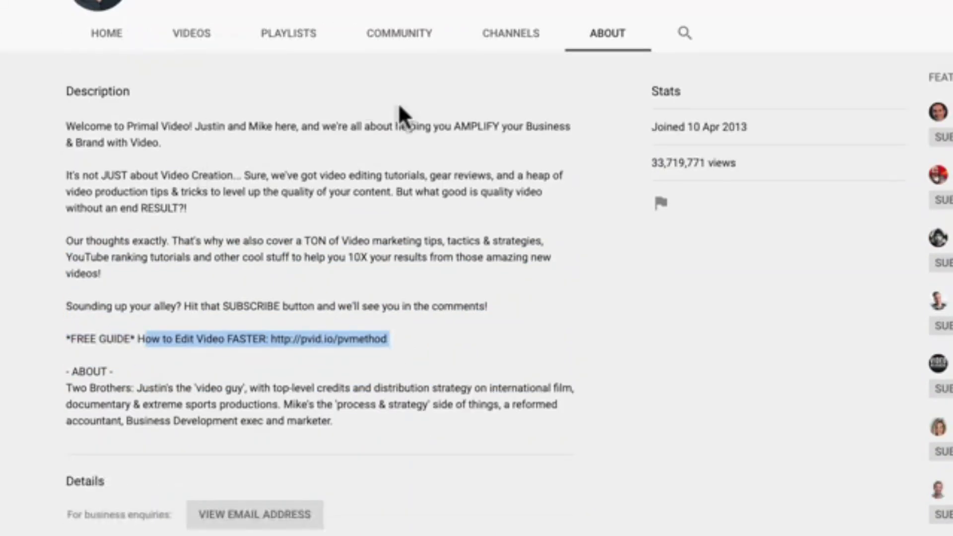
left_click(161, 175)
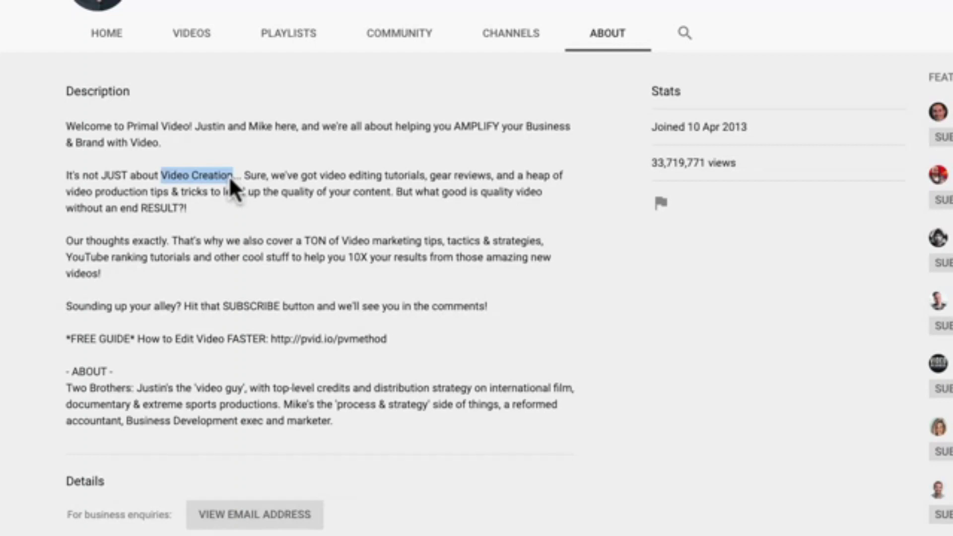
- Note keyword phrases like 'Video Creation', then paste the full description into the new channel
left_click_drag(321, 176, 389, 177)
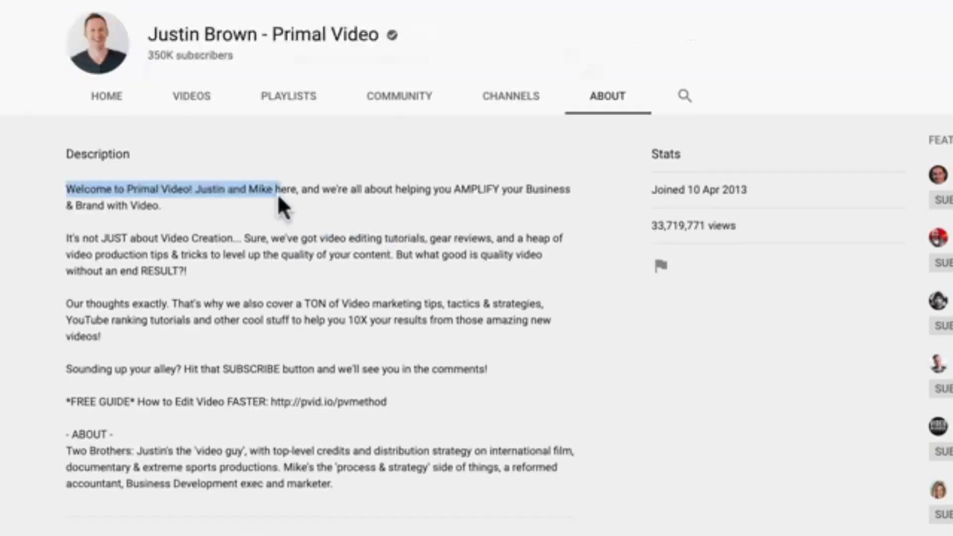
left_click_drag(66, 239, 486, 369)
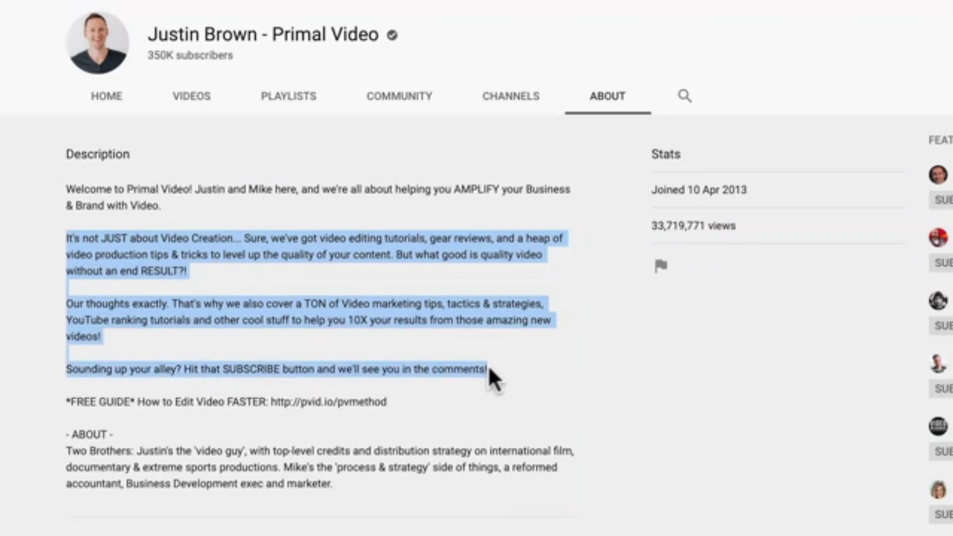
left_click_drag(67, 403, 396, 426)
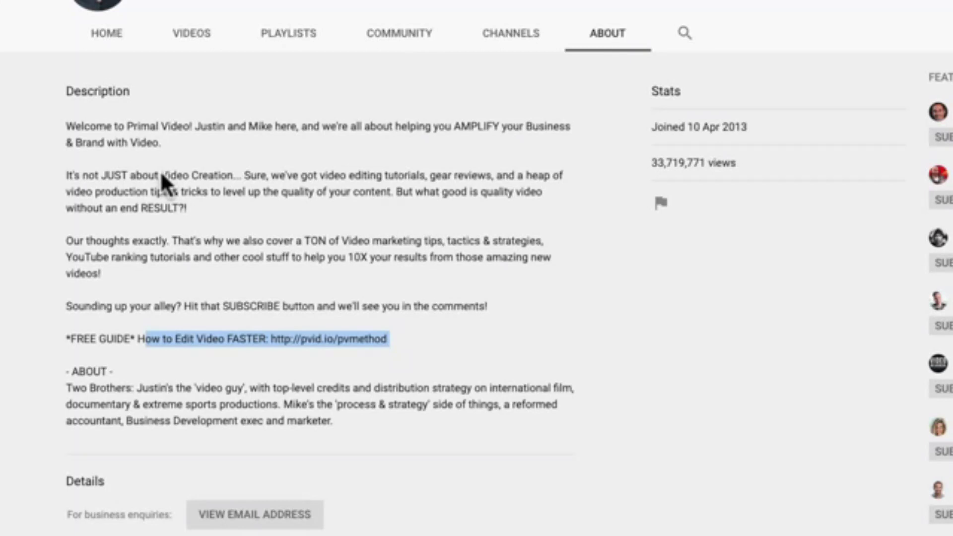
left_click_drag(161, 174, 228, 178)
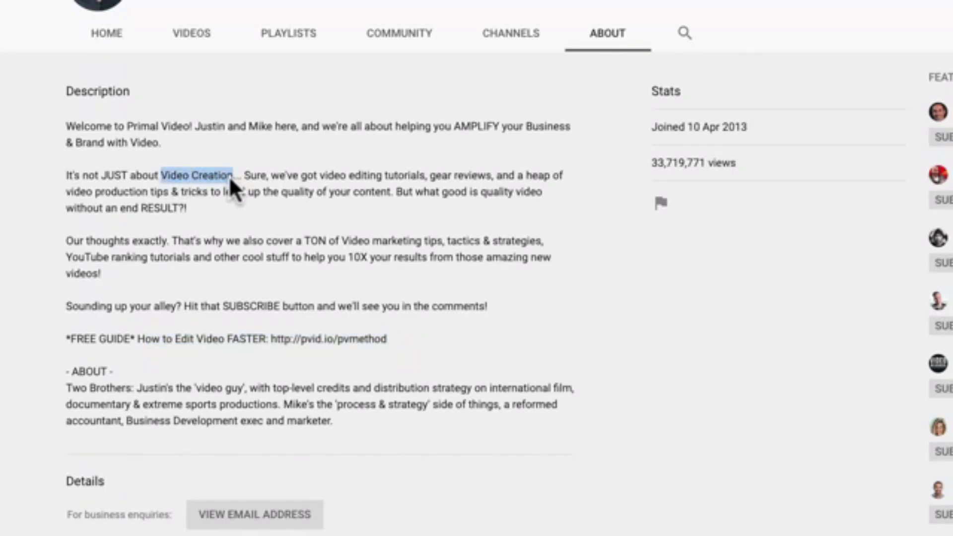
left_click_drag(319, 175, 423, 176)
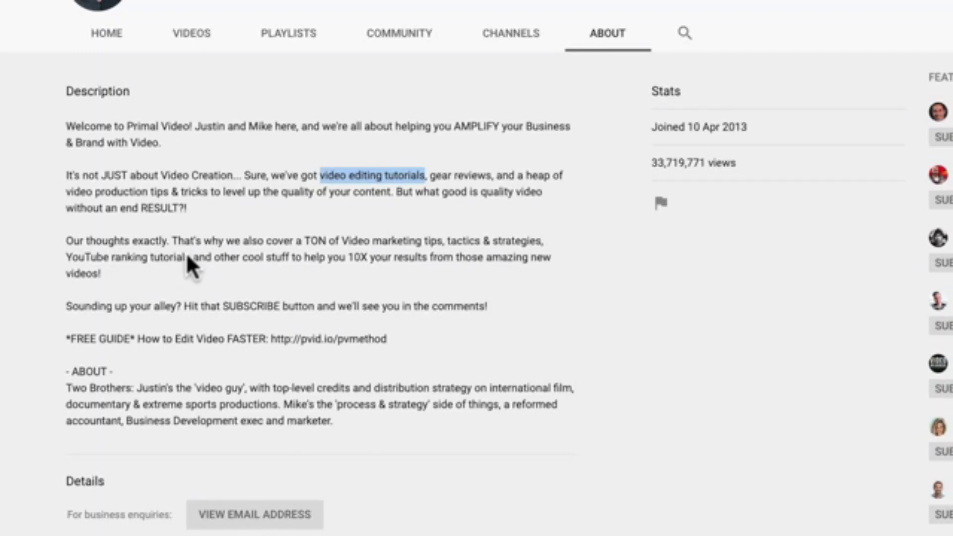
left_click_drag(334, 421, 69, 124)
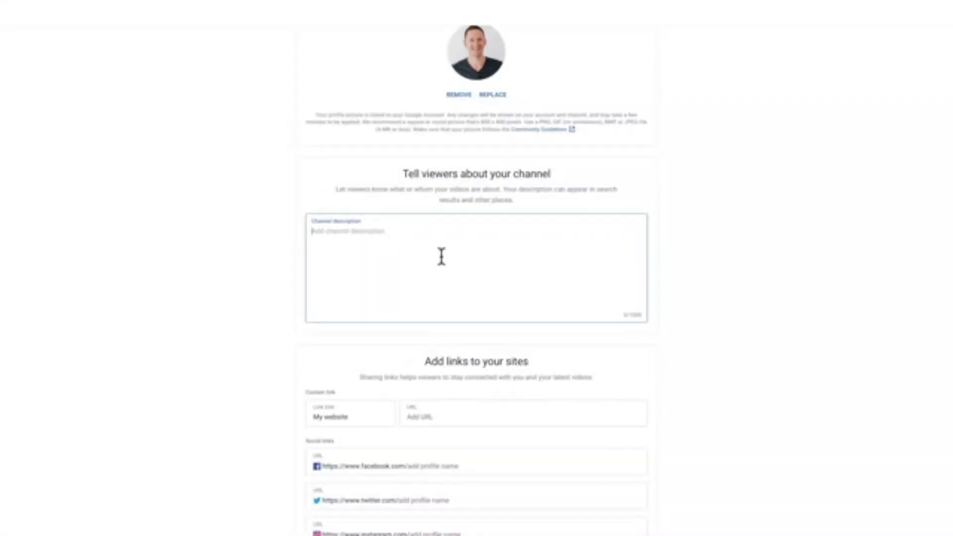
key("ctrl+v")
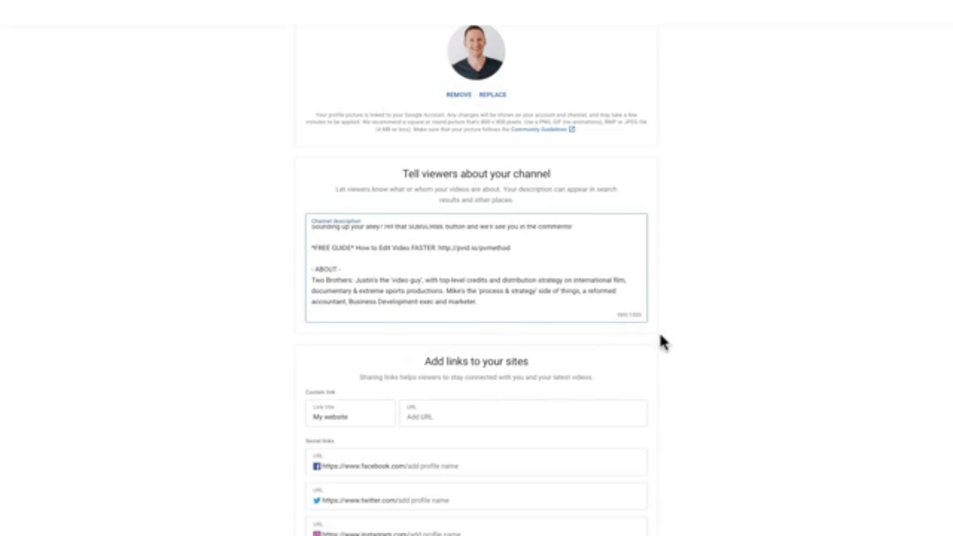
- Add a custom website link to primalvideo.com titled 'Primal Video'
scroll(695, 367, "down", 2)
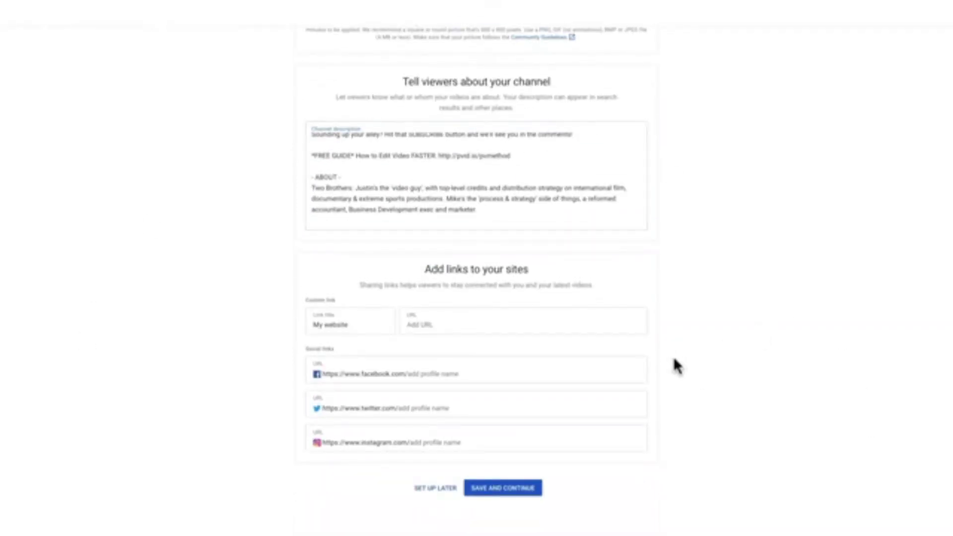
left_click(457, 326)
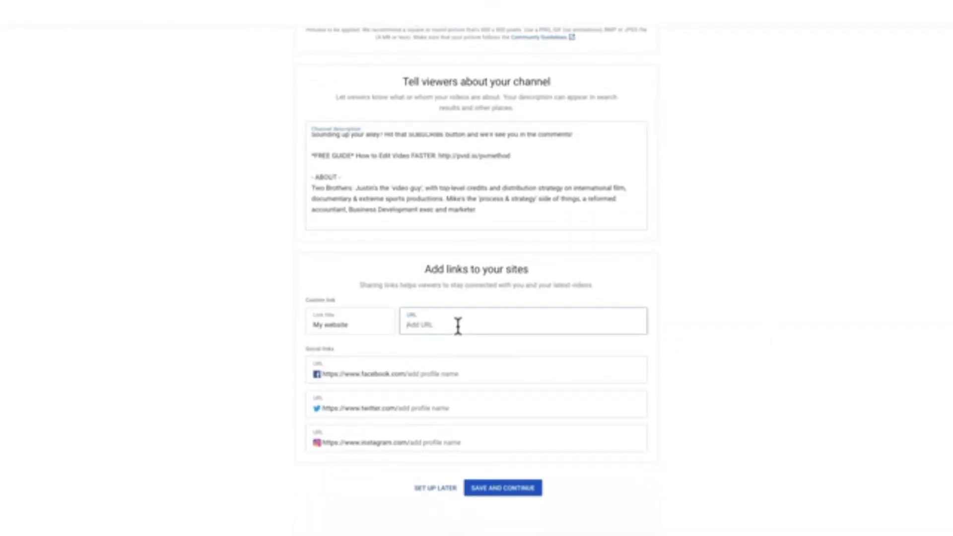
type("ht")
type("//primalvideo.com")
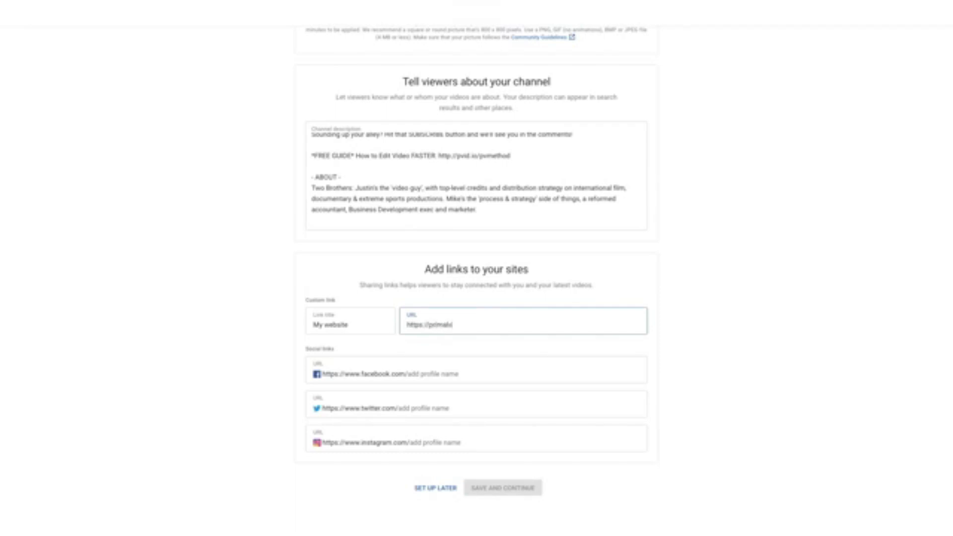
key("shift+Tab")
type("Primal Video")
- Enter the Facebook, Twitter and Instagram profile handles and save the channel setup
left_click(425, 374)
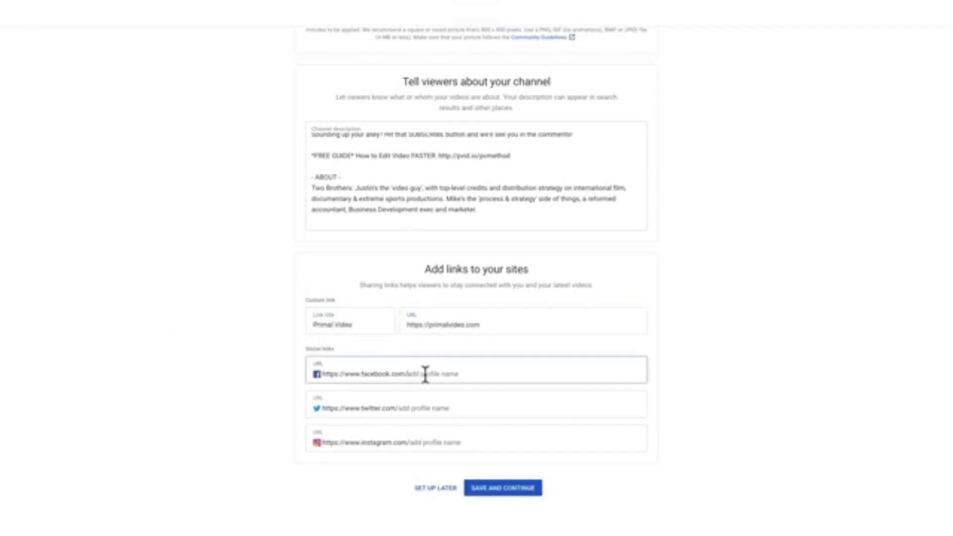
type("justinbrownpv")
left_click(406, 408)
type("justinbrownpv")
left_click(467, 442)
type("justinbrownpv")
left_click(512, 489)
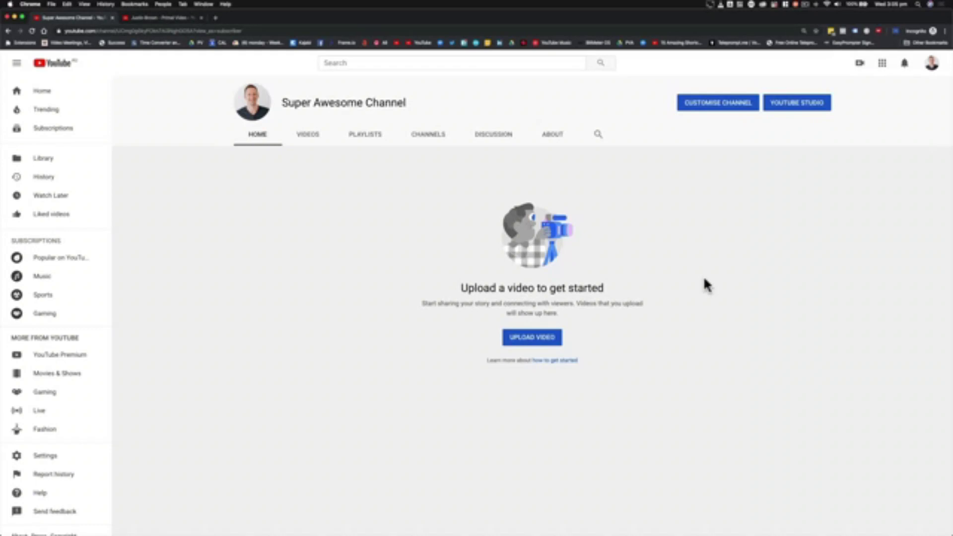
- Open the top-right avatar menu for Super Awesome Channel
left_click(931, 63)
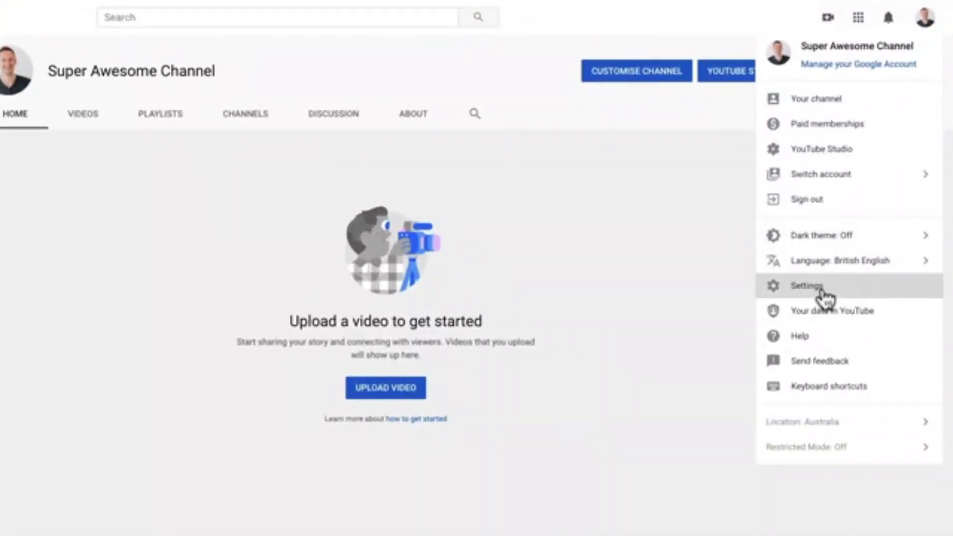
- Go to Settings, then Channel status and features, and start phone verification with Verify
left_click(821, 292)
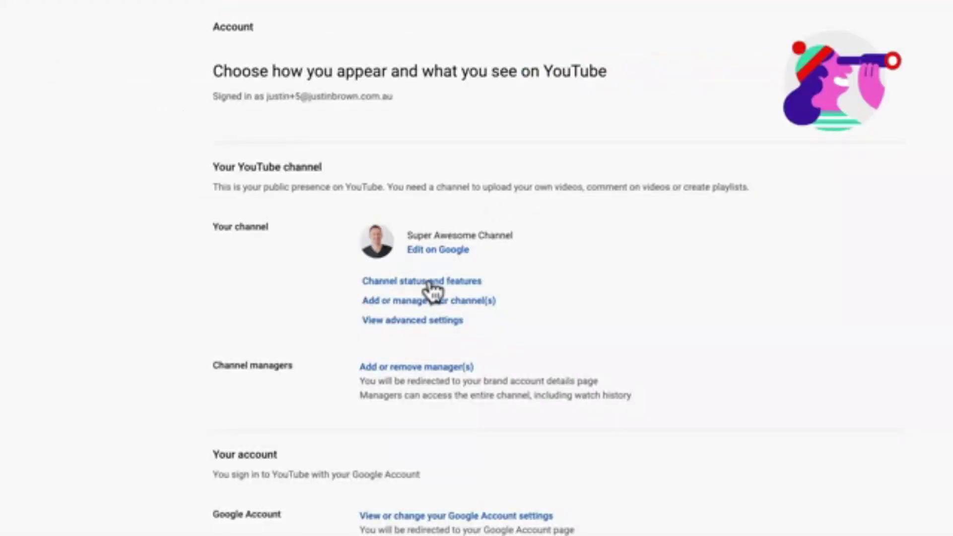
left_click(435, 283)
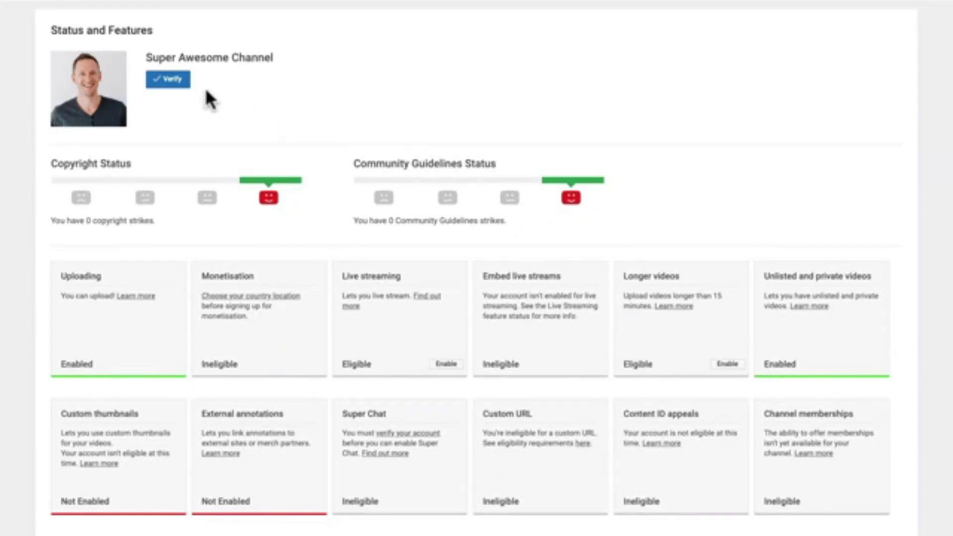
left_click(168, 79)
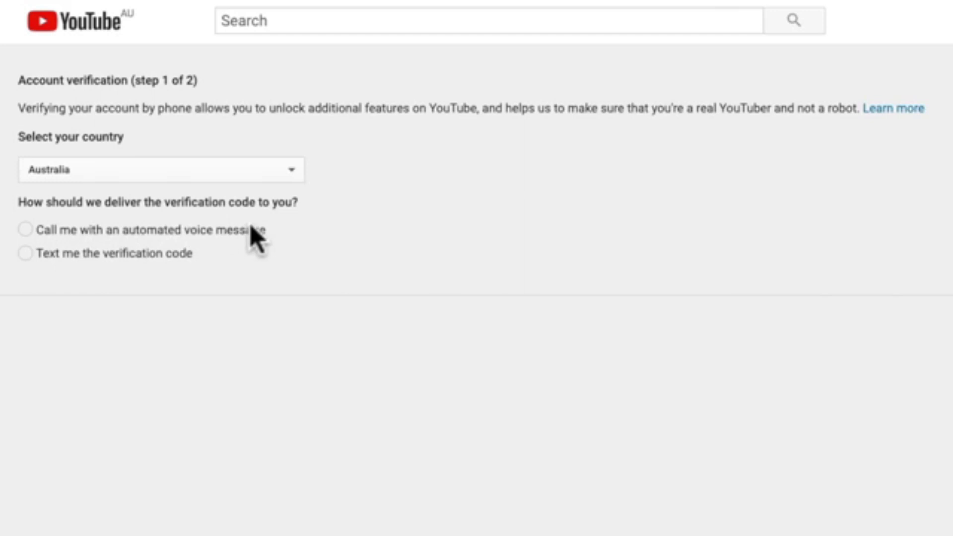
- Verify the account with a text-message code and return to the Studio dashboard
left_click(46, 255)
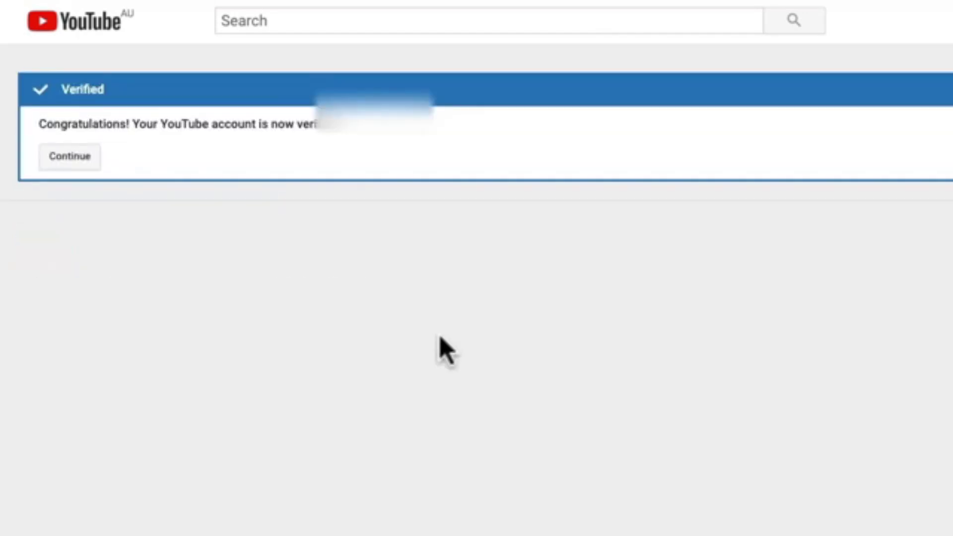
left_click(52, 157)
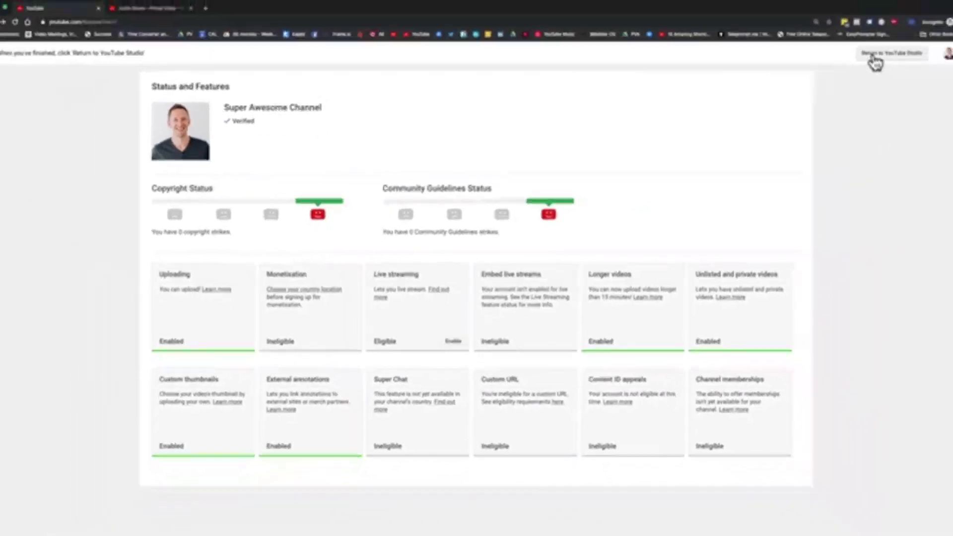
left_click(872, 61)
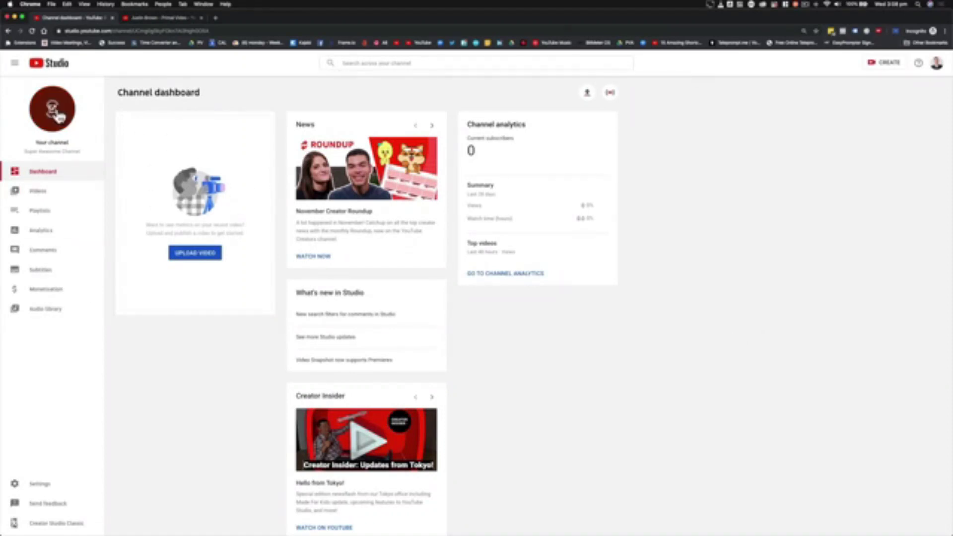
- Open the channel's public page in a new tab and start adding channel art
left_click(54, 114)
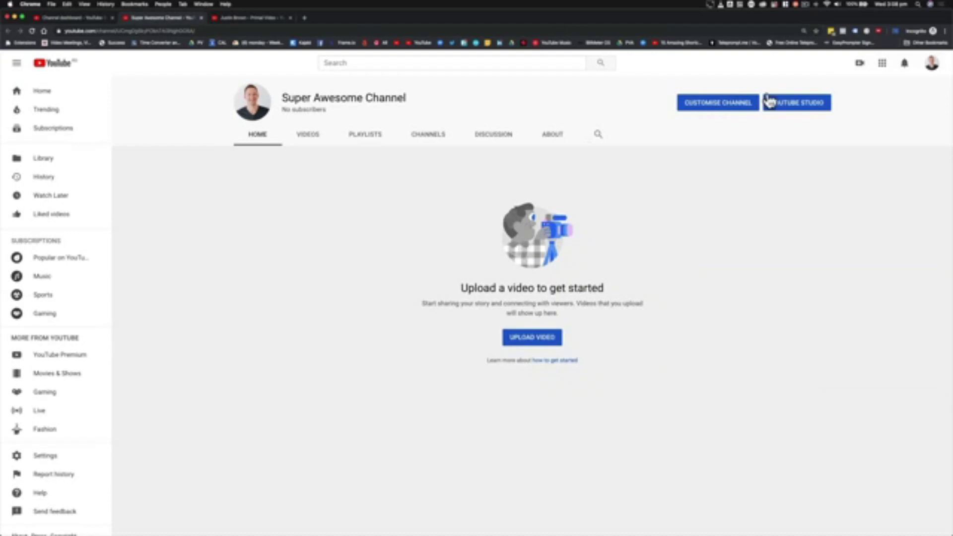
left_click(731, 104)
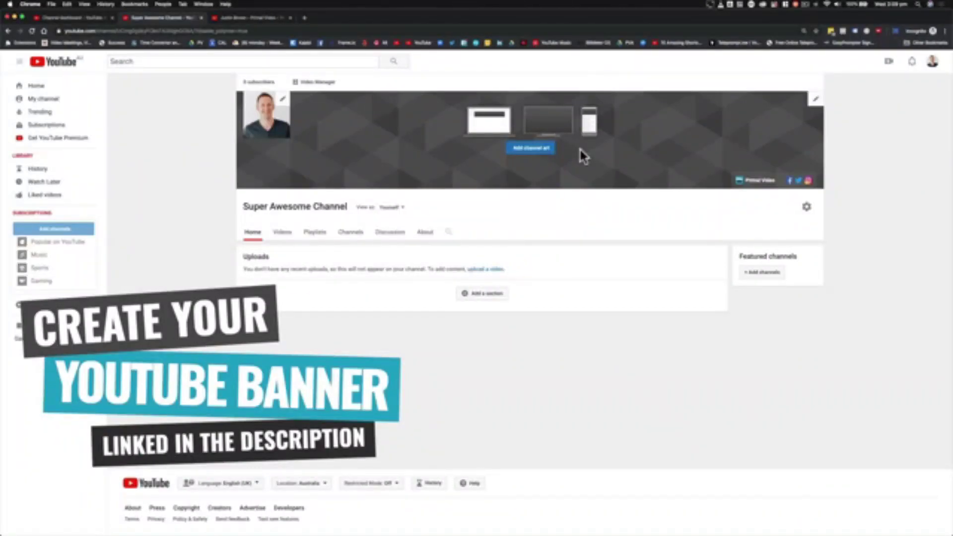
left_click(531, 147)
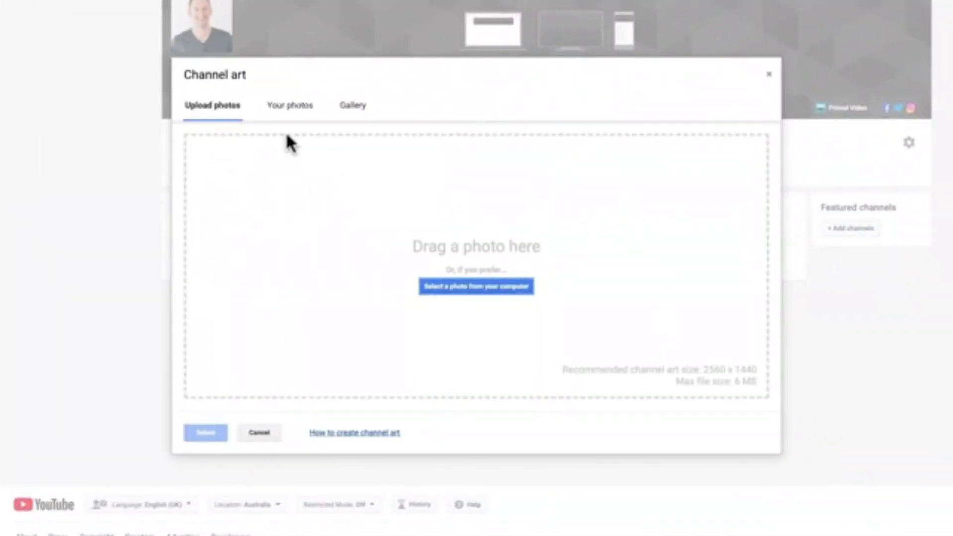
- Set the Gallery night skyline 100_4325.JPG as the banner, with the crop moved to the top
left_click(295, 110)
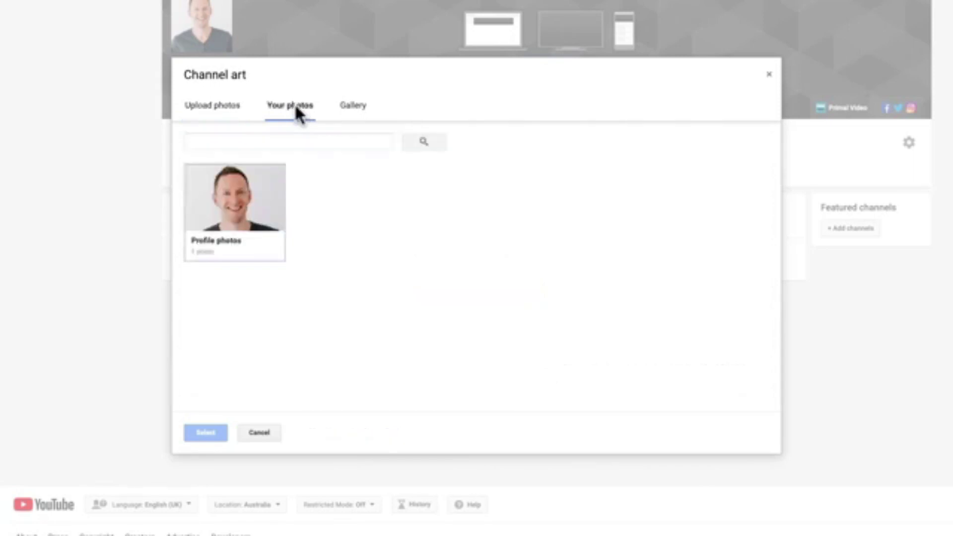
left_click(357, 106)
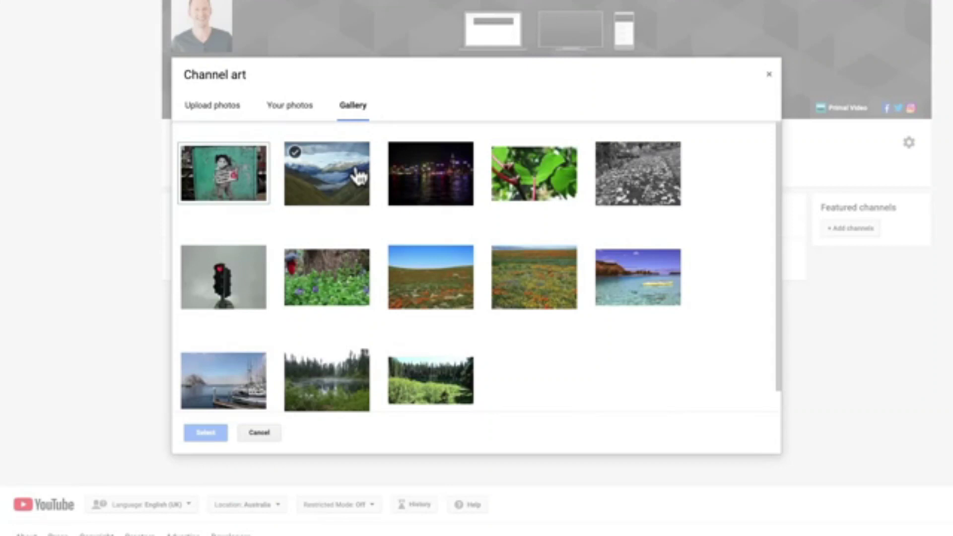
left_click(421, 188)
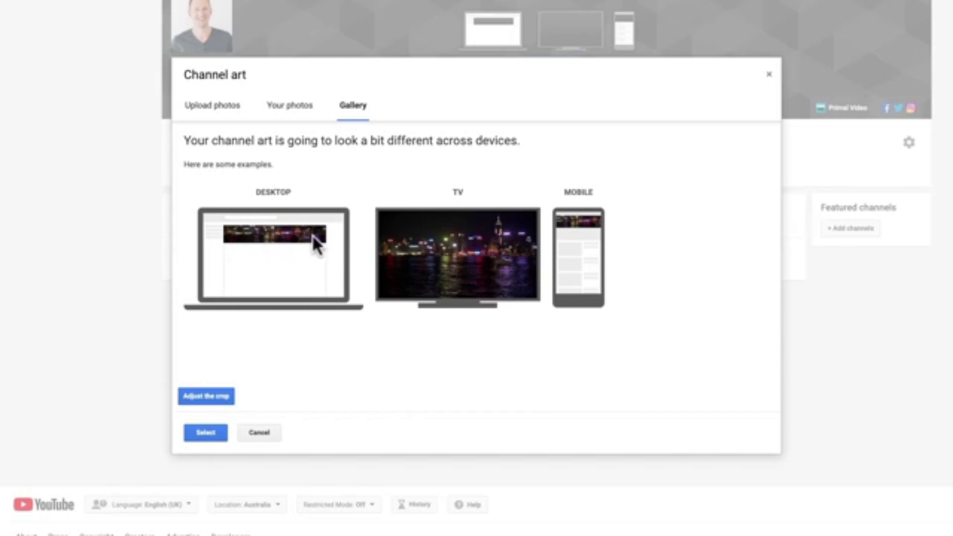
left_click(228, 394)
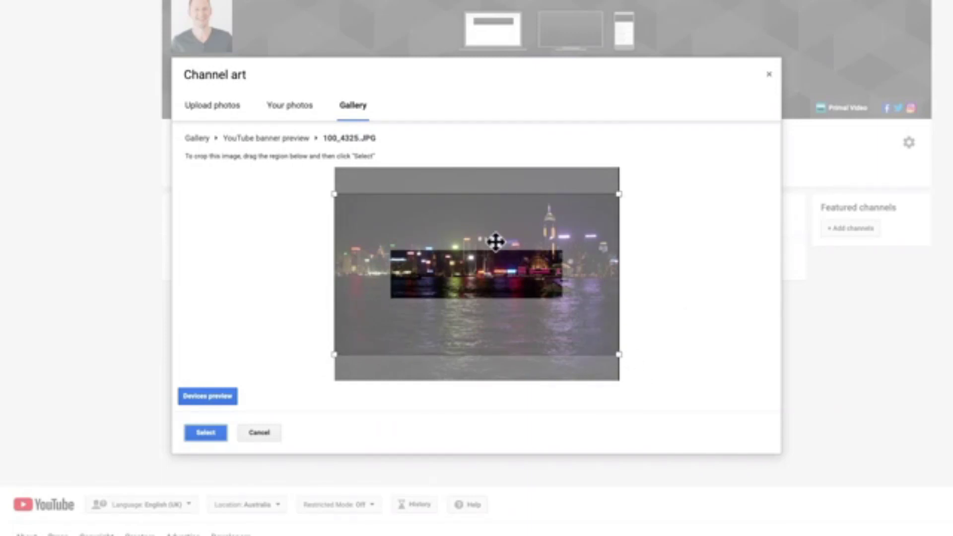
left_click_drag(602, 334, 606, 297)
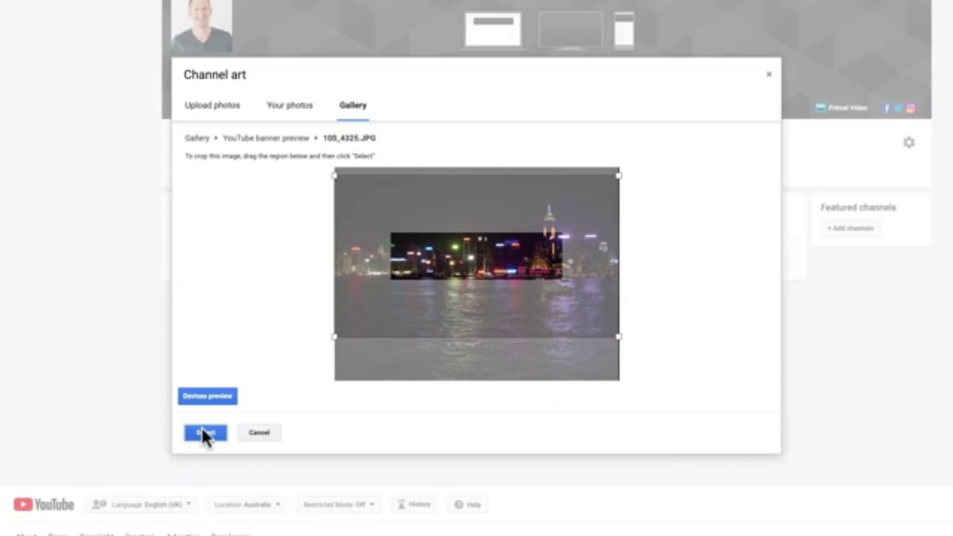
left_click(203, 432)
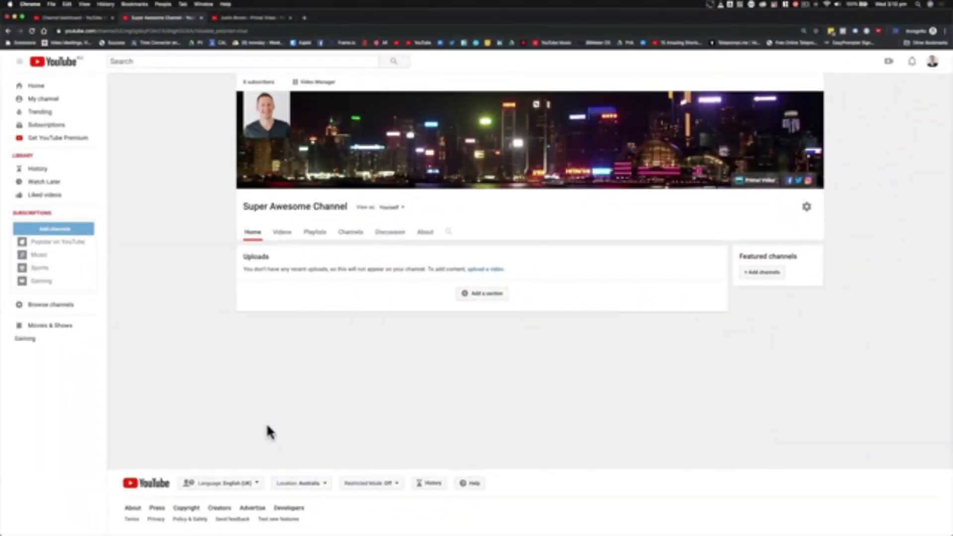
- On the About page, add a business-enquiries e-mail and set the location to Australia
left_click(420, 234)
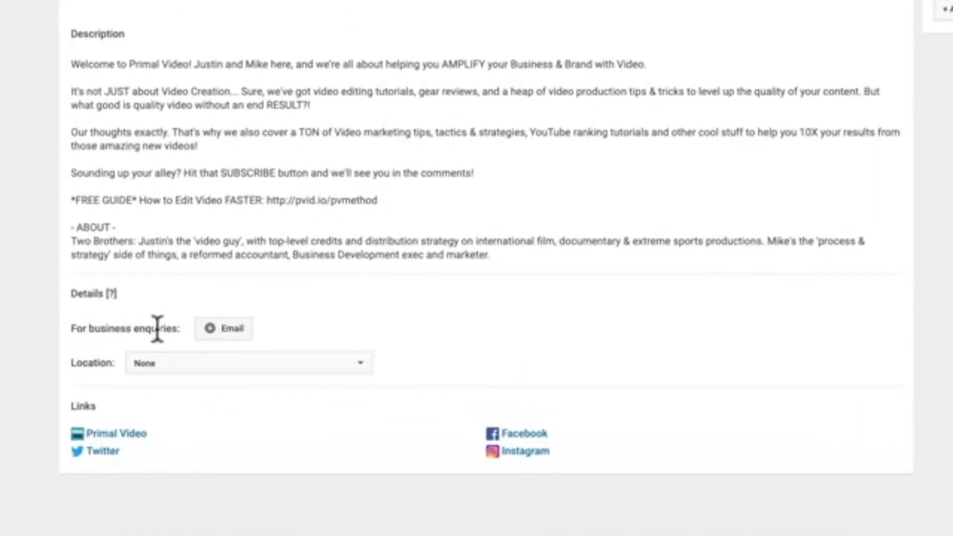
left_click(213, 333)
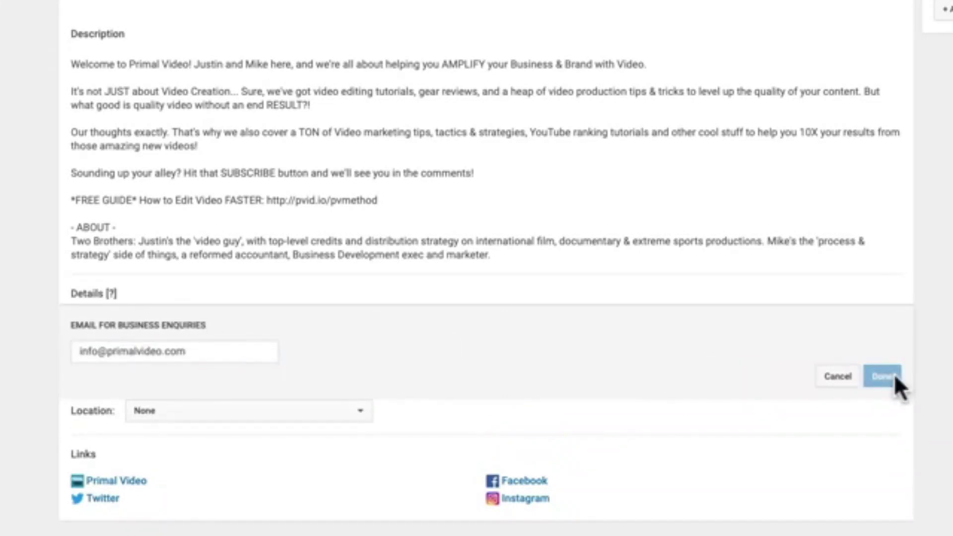
left_click(893, 376)
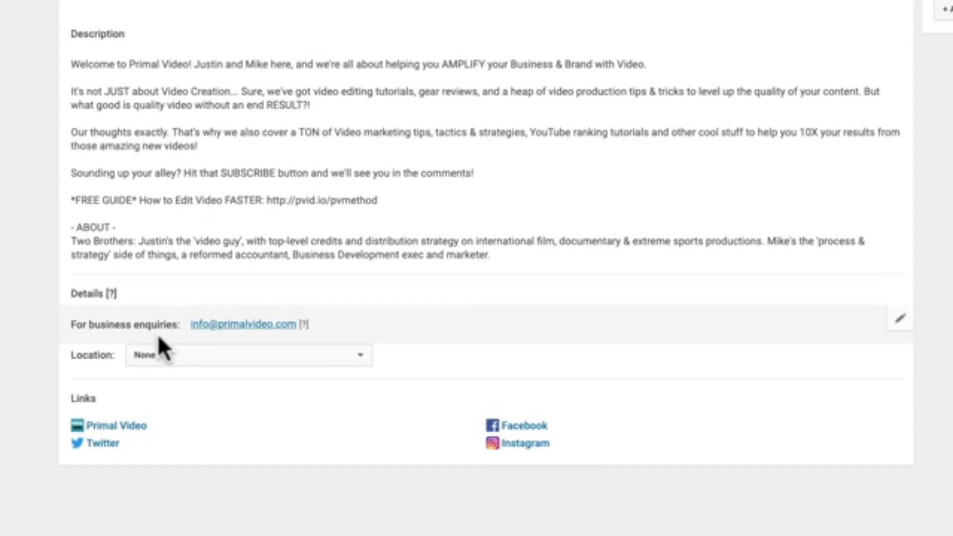
left_click(154, 355)
left_click(158, 533)
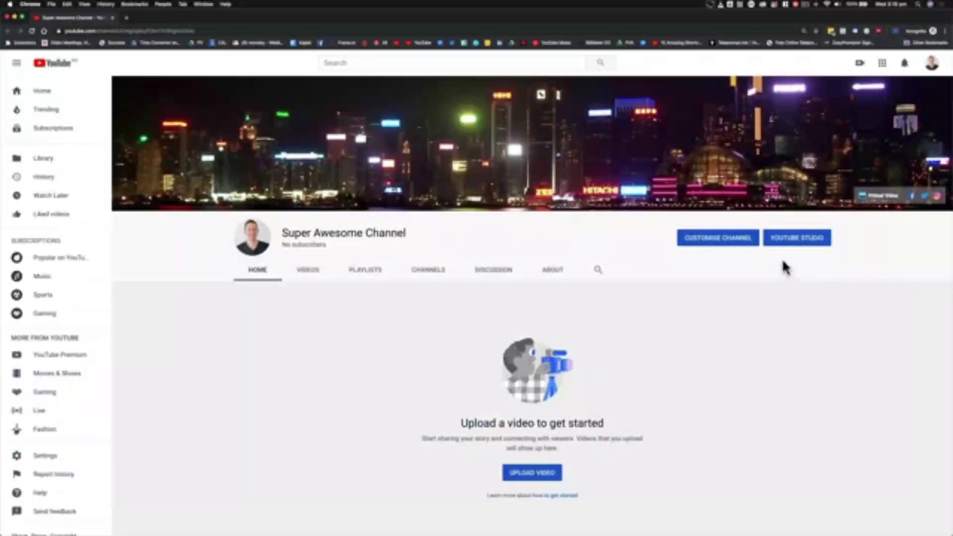
- Open YouTube Studio Settings at the Channel > Branding section
left_click(815, 241)
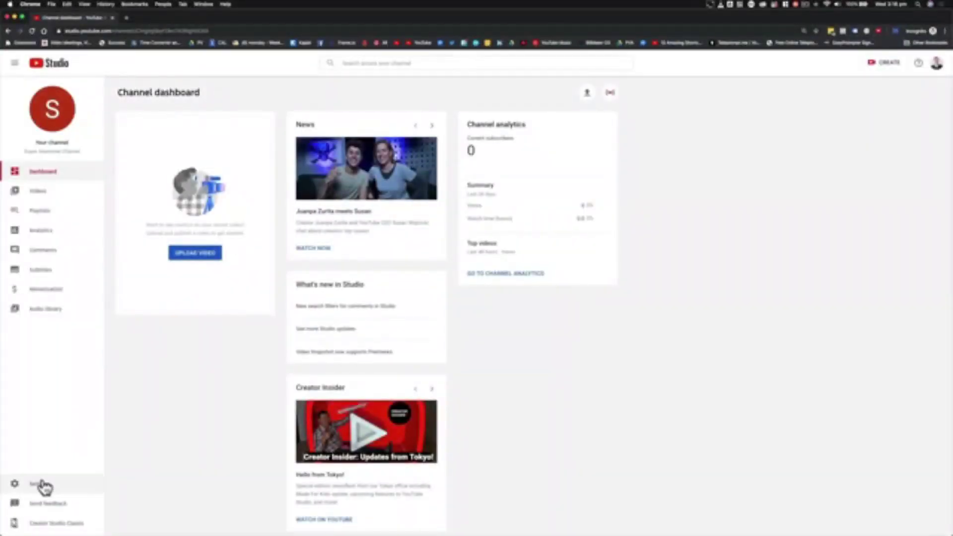
left_click(40, 483)
left_click(323, 228)
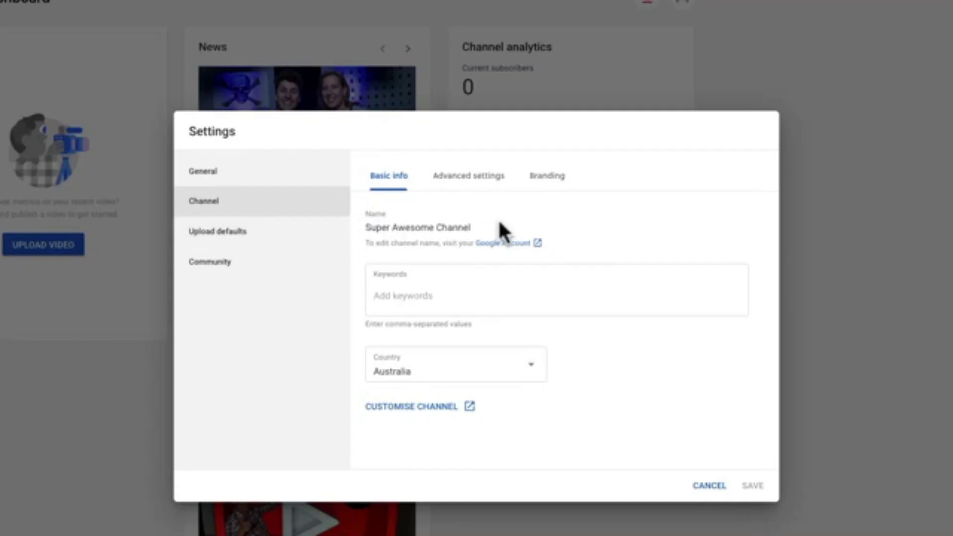
left_click(551, 181)
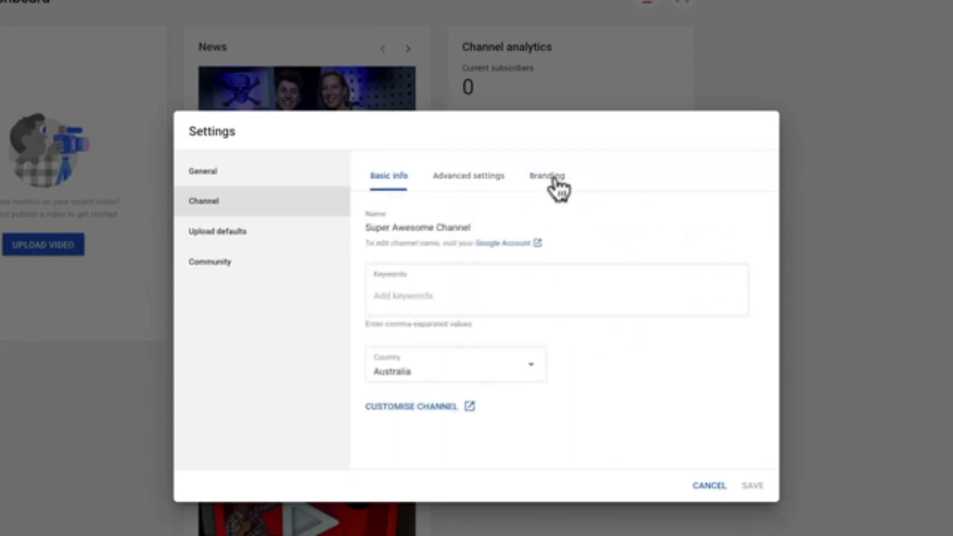
- Upload YT_Watermark_Subscribe.png from the Desktop as the video watermark
left_click(549, 183)
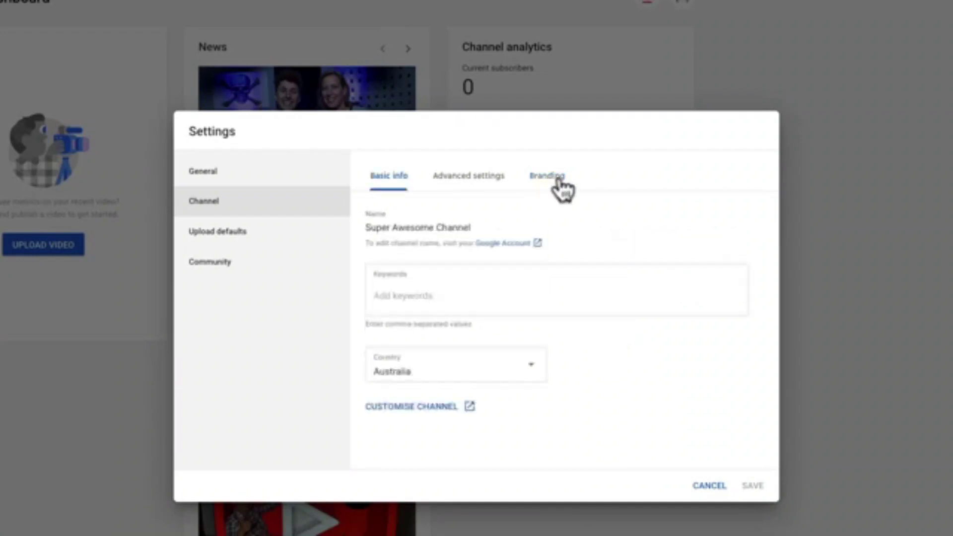
left_click(558, 187)
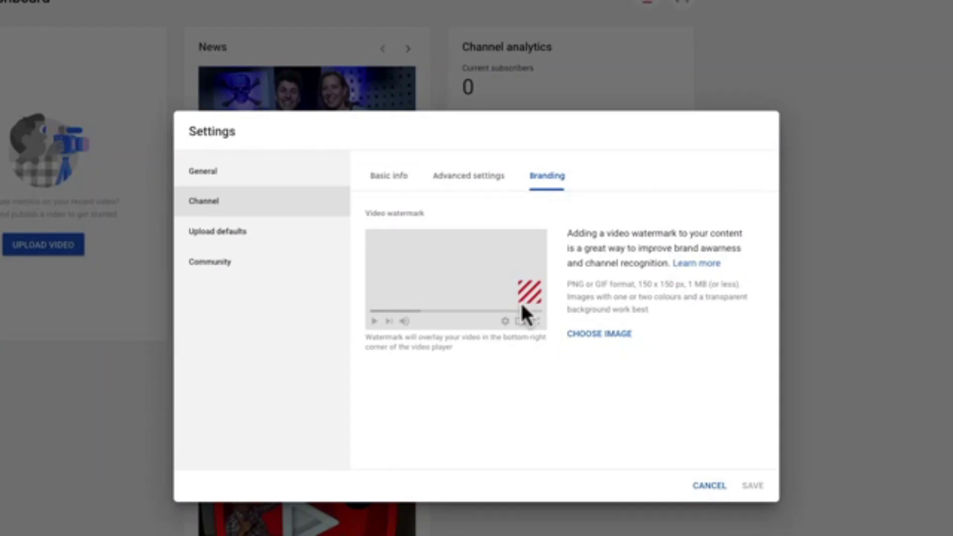
left_click(609, 334)
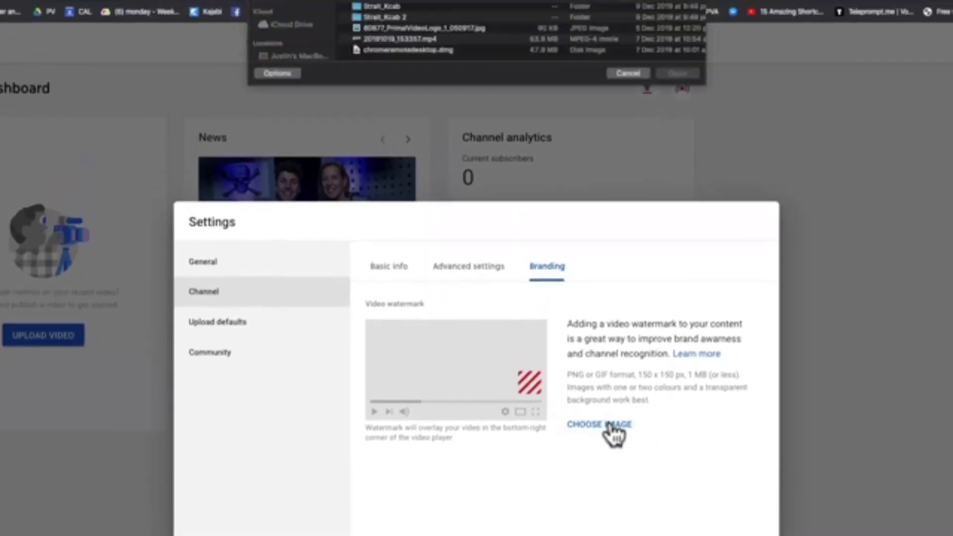
key("super+shift+d")
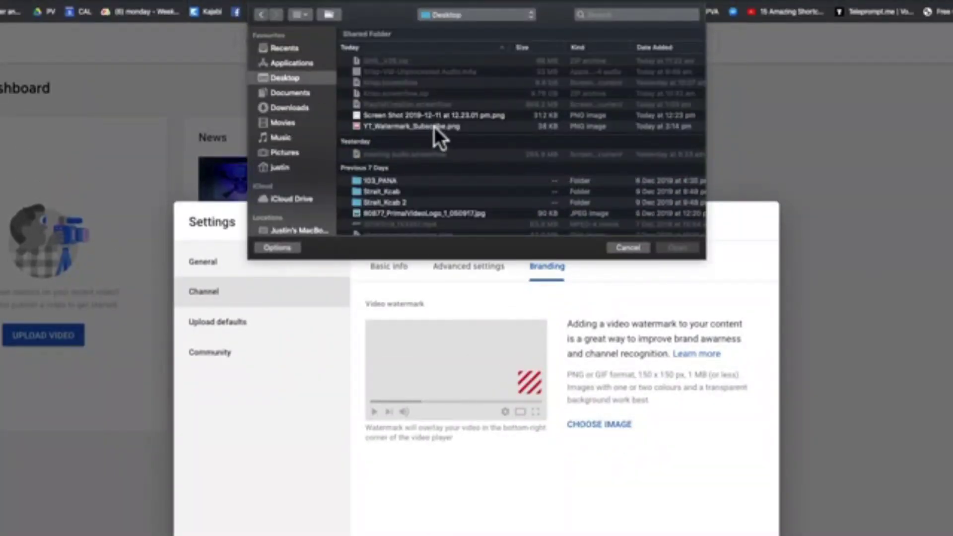
left_click(434, 126)
left_click(677, 247)
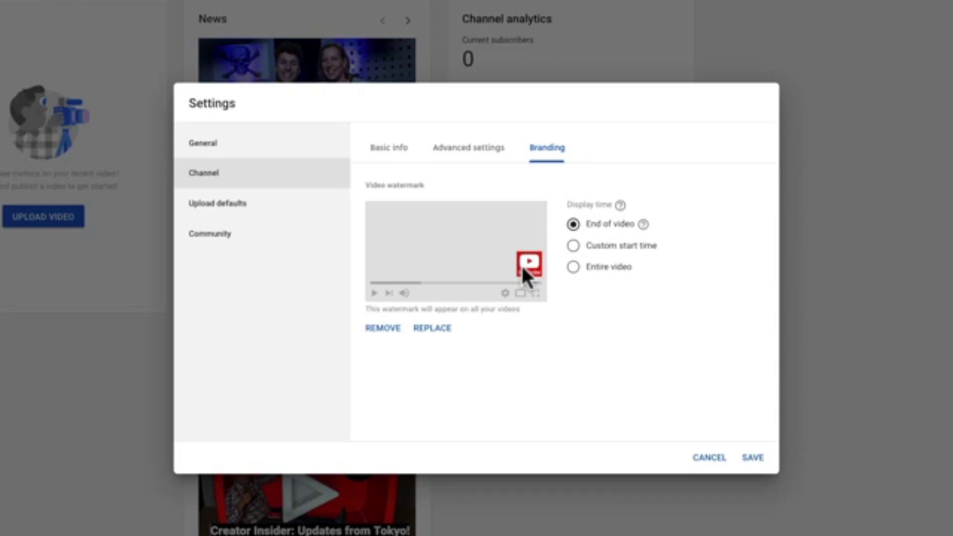
- Show the watermark from a custom start time of 00:05
left_click(587, 268)
left_click(576, 247)
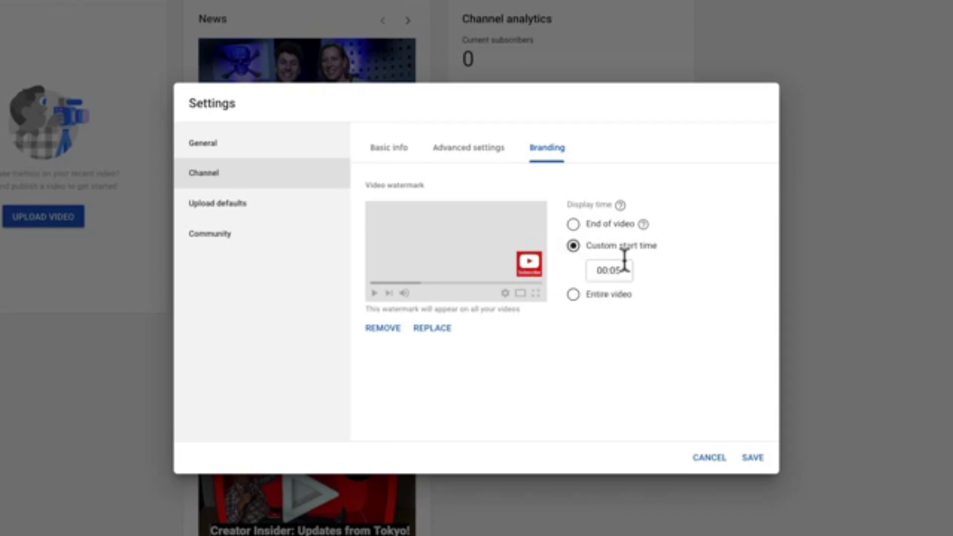
type("5")
left_click(461, 154)
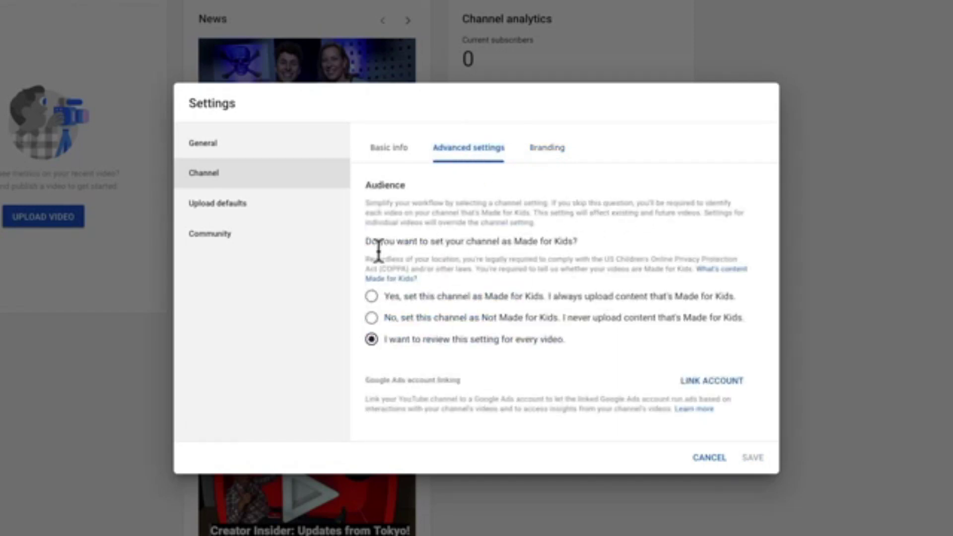
- Mark the channel Not Made for Kids, then go back to the Basic info Keywords field
left_click_drag(366, 243, 593, 256)
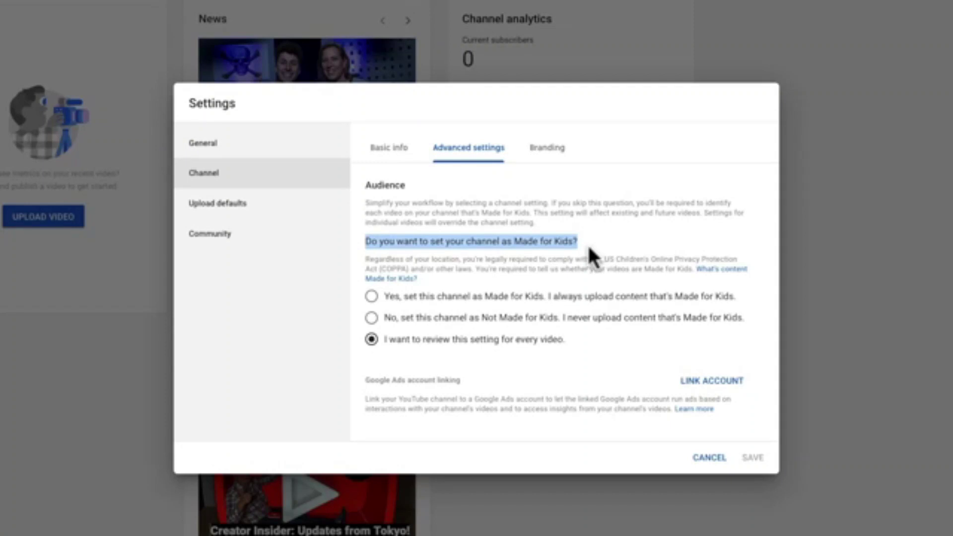
left_click(592, 255)
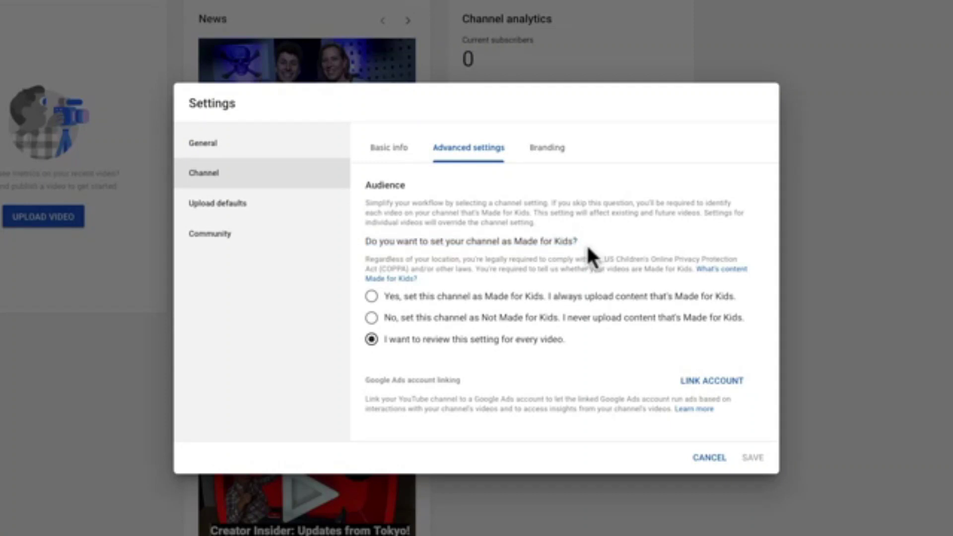
left_click(388, 301)
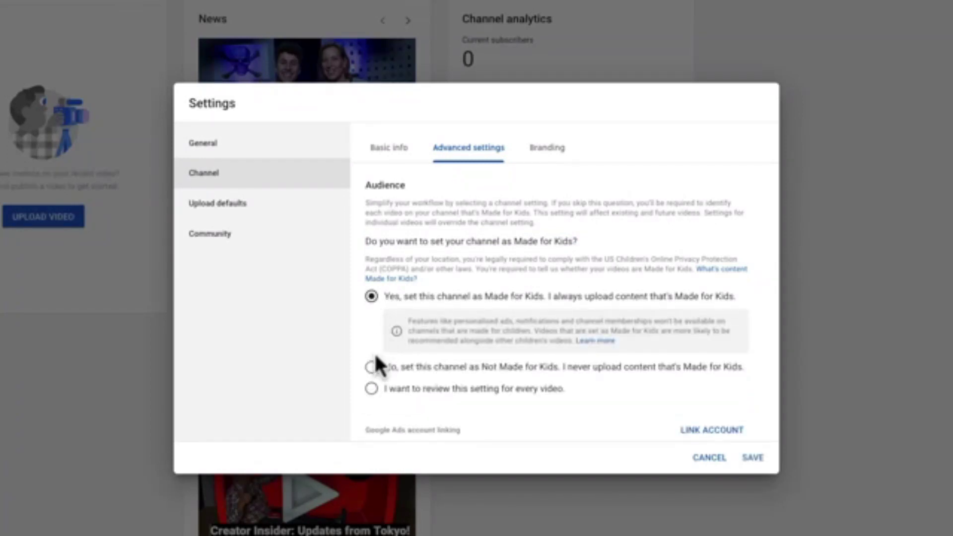
left_click(372, 367)
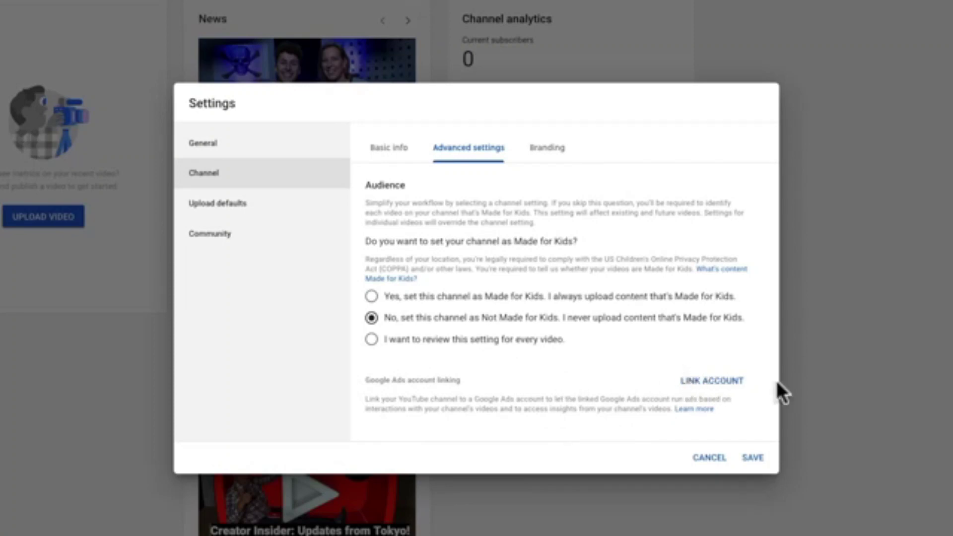
left_click(386, 155)
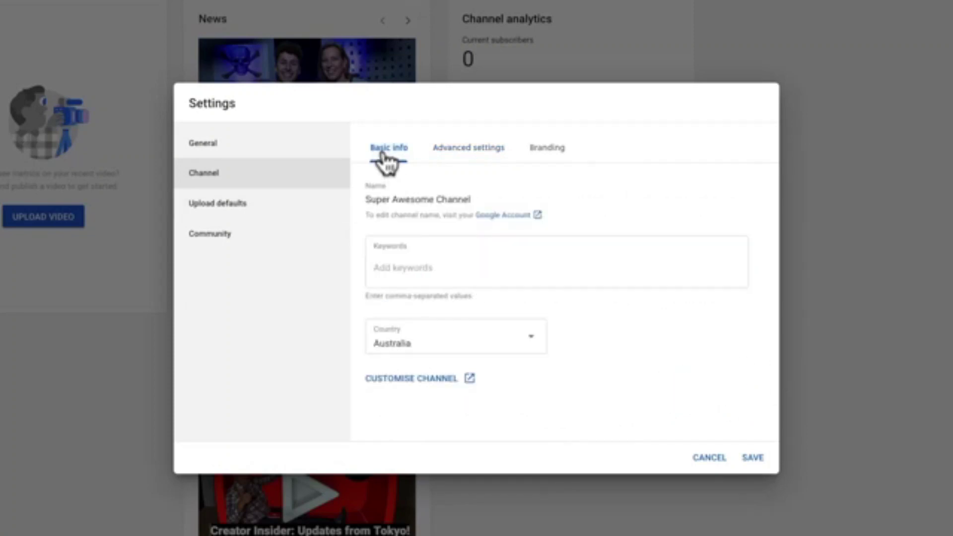
left_click(457, 272)
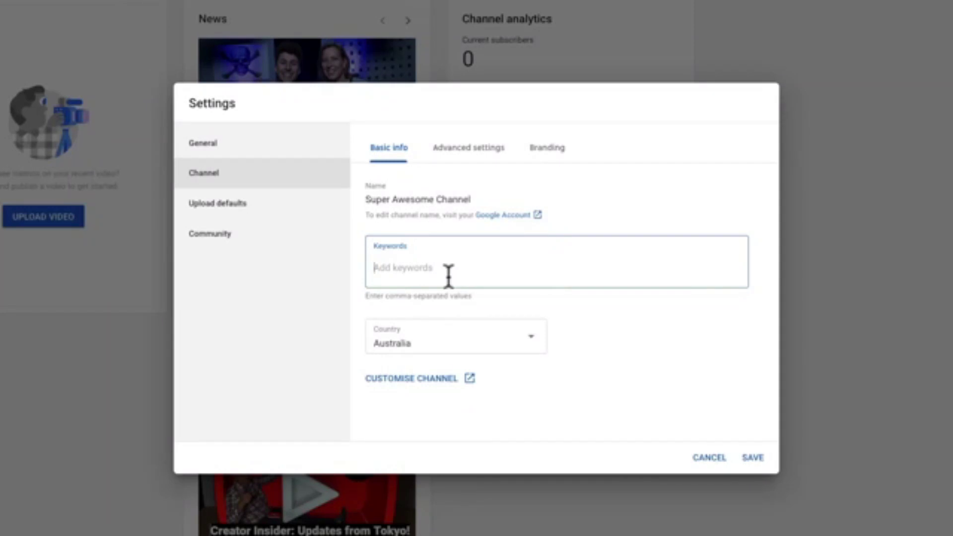
- Add keywords: the presenter's name, Primal Video, Video Marketing, YouTube for Business
type("Justin Brown")
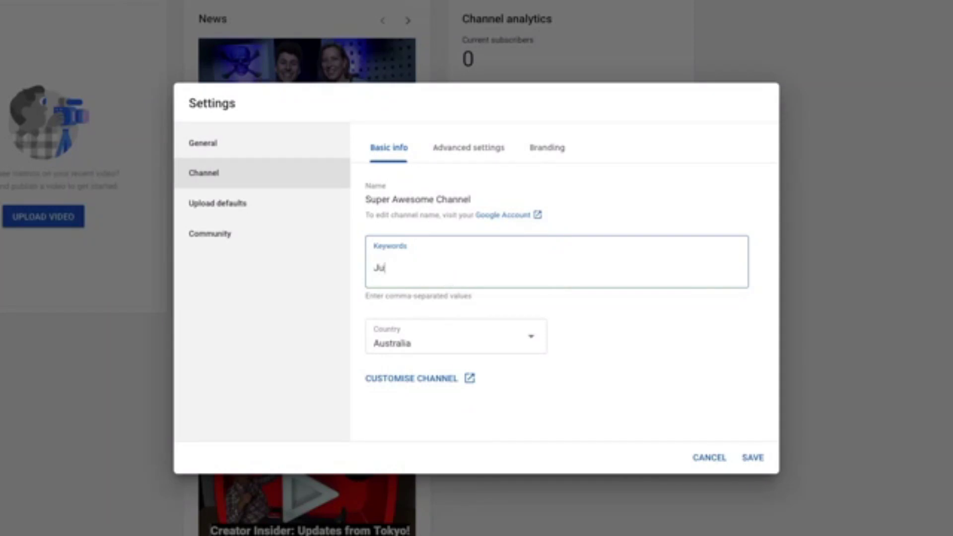
key("Return")
type("P")
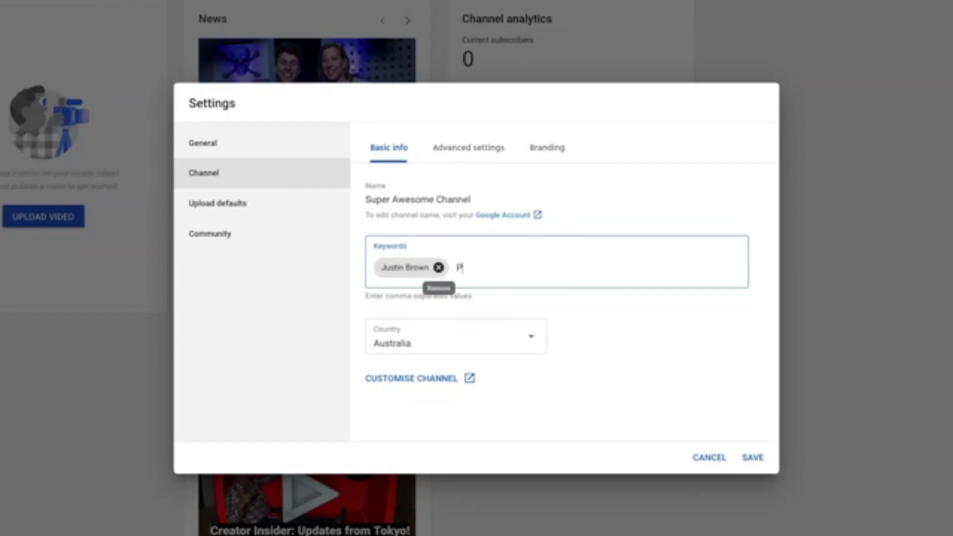
type("rimal Video")
key("Return")
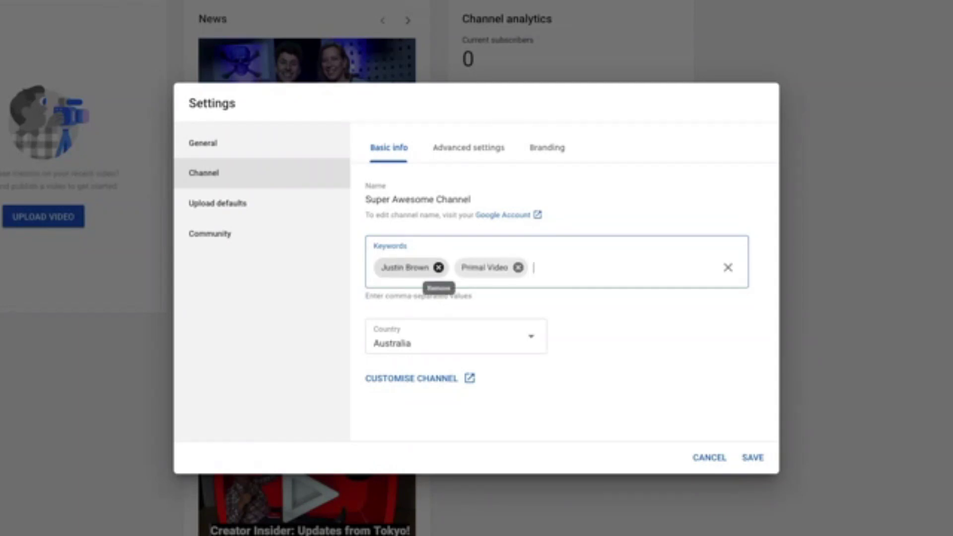
type("Video Marketing")
key("Return")
type("YouTube for ")
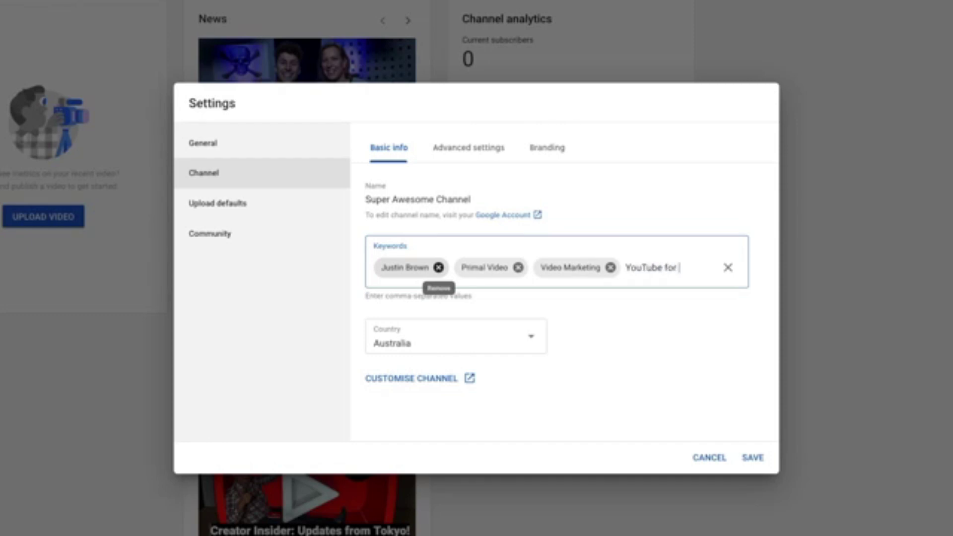
type("Business")
key("Return")
- Add keywords Video Editing, Filming on iPhone and Filming on Android
type("Video Editing")
key("Return")
type("Film")
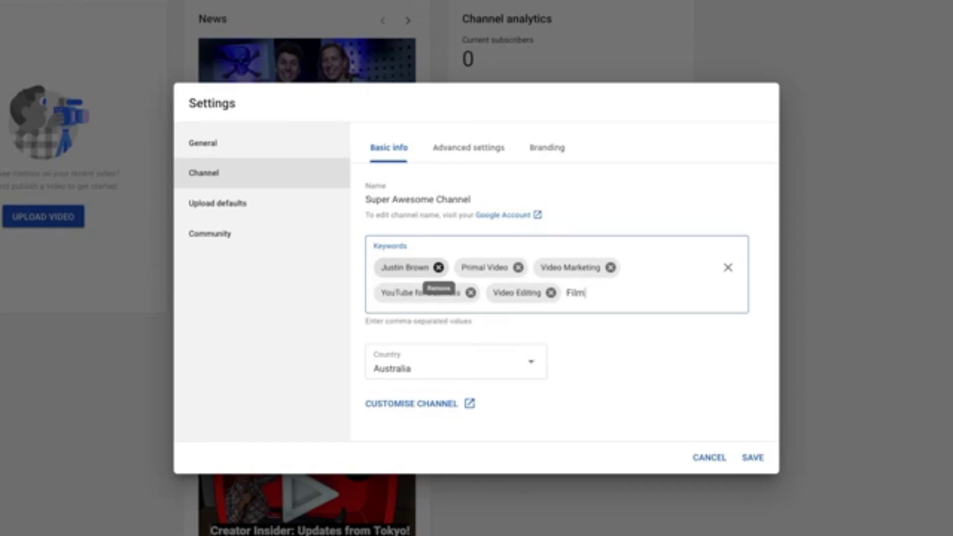
type("ing on iPhone")
key("Return")
type("Filming on Androi")
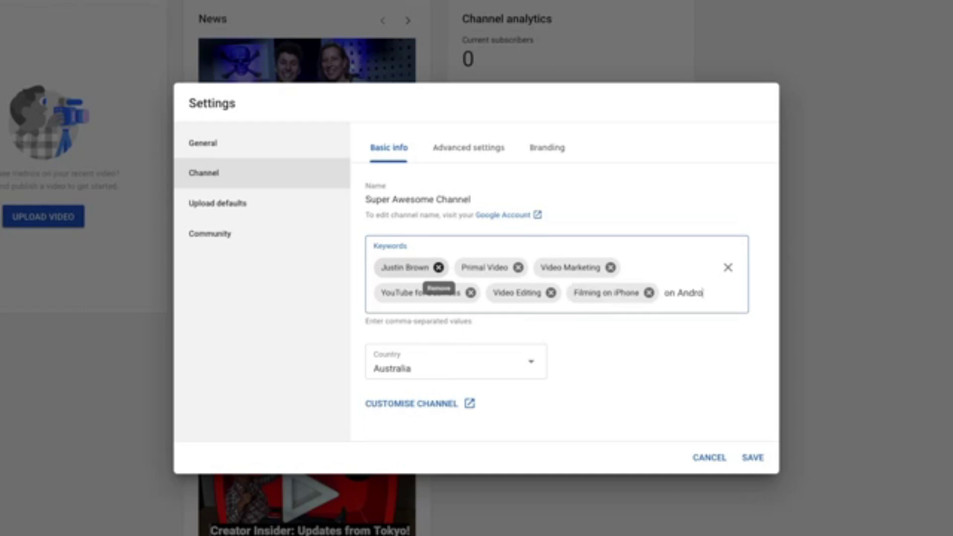
type("d")
key("Return")
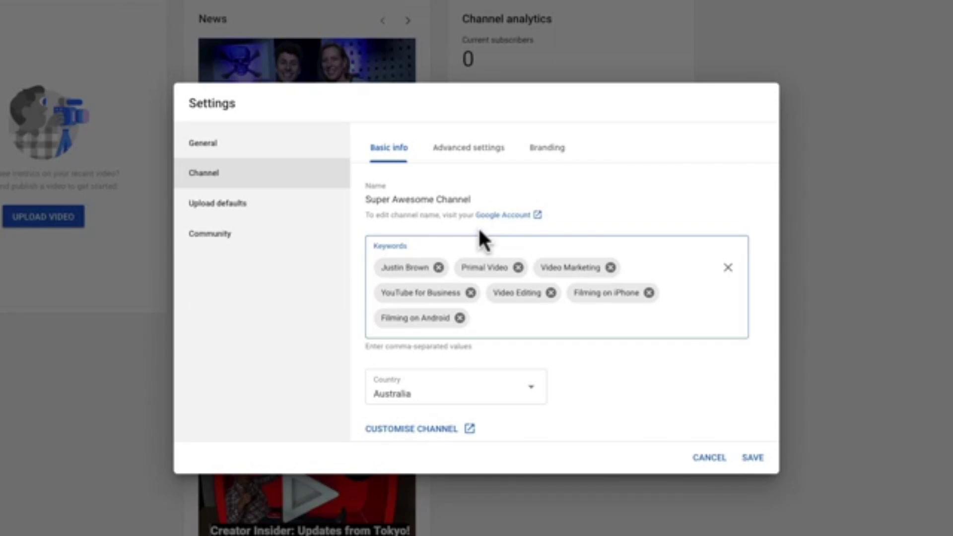
left_click(246, 204)
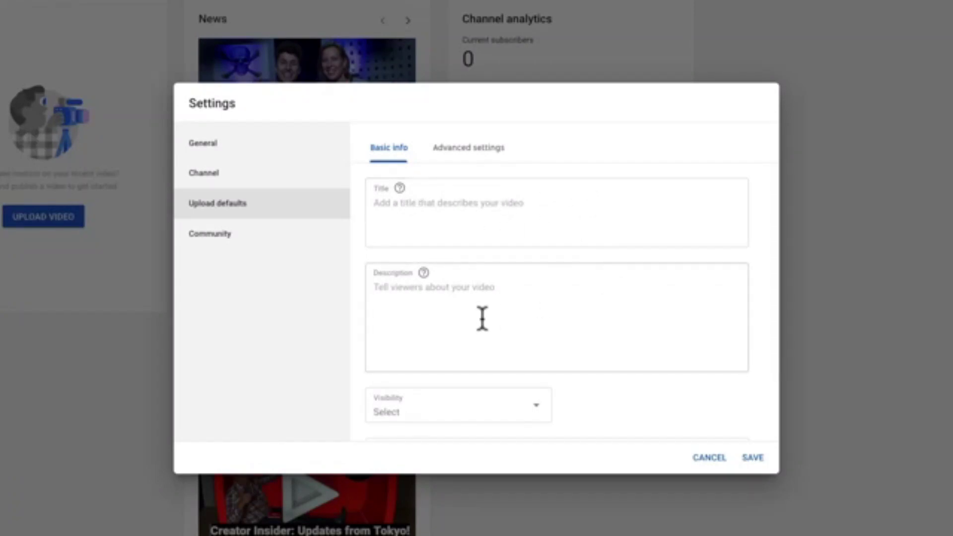
- Set the default upload visibility to Private
scroll(482, 317, "down", 2)
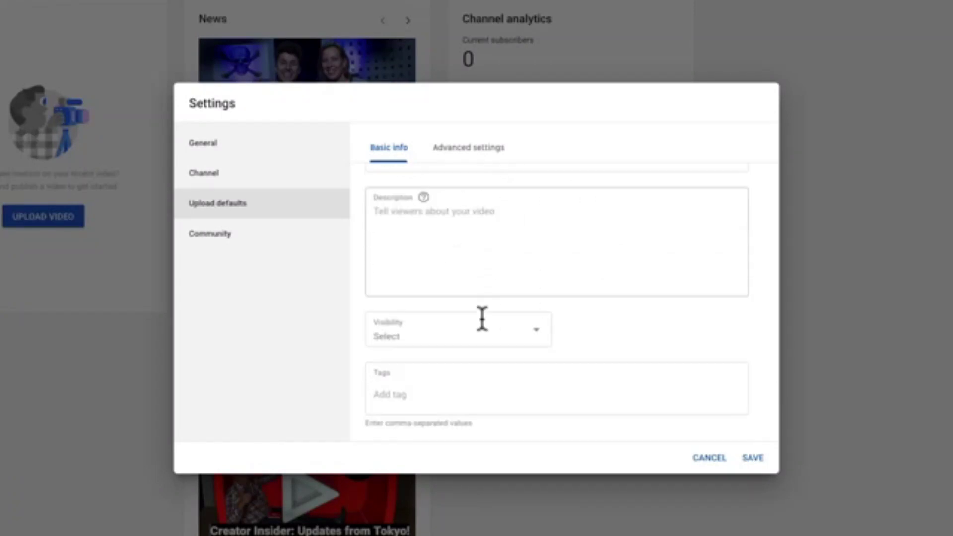
left_click(479, 330)
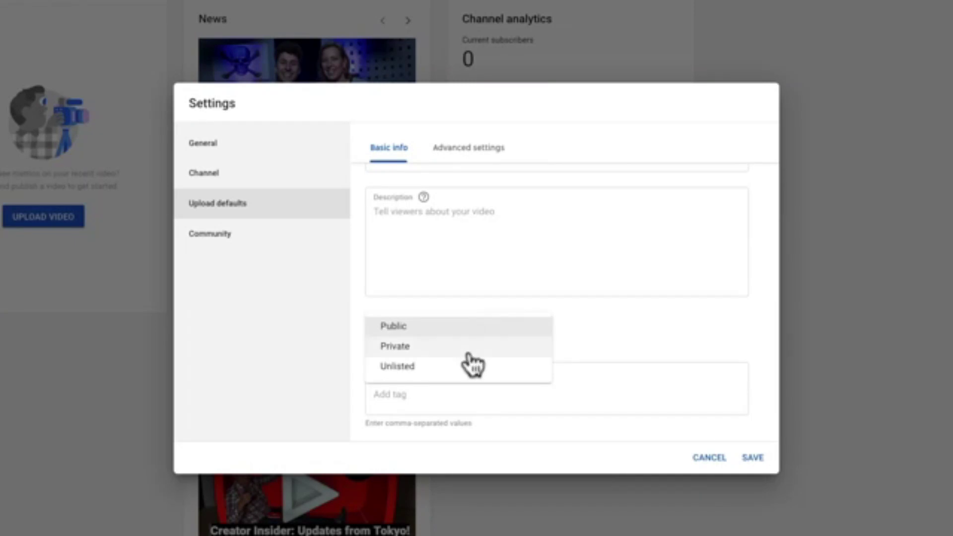
left_click(471, 347)
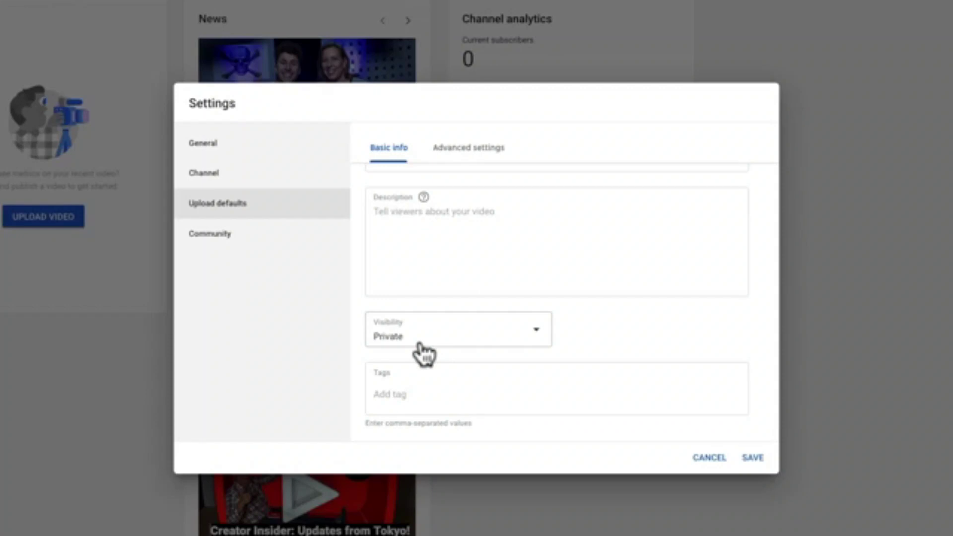
- Add default upload tags Primal Video and the presenter's name
left_click(427, 388)
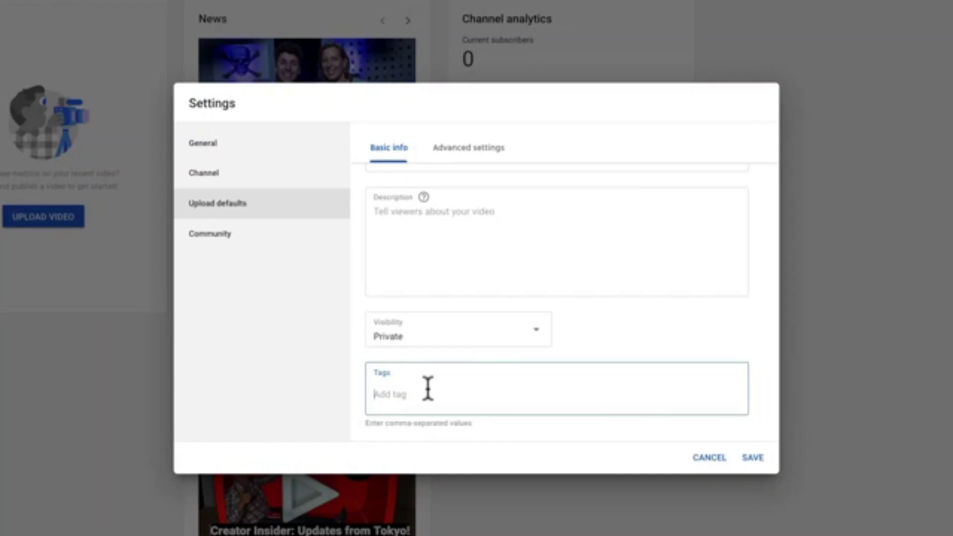
type("Primal Video")
type(",Ju")
type("Brown")
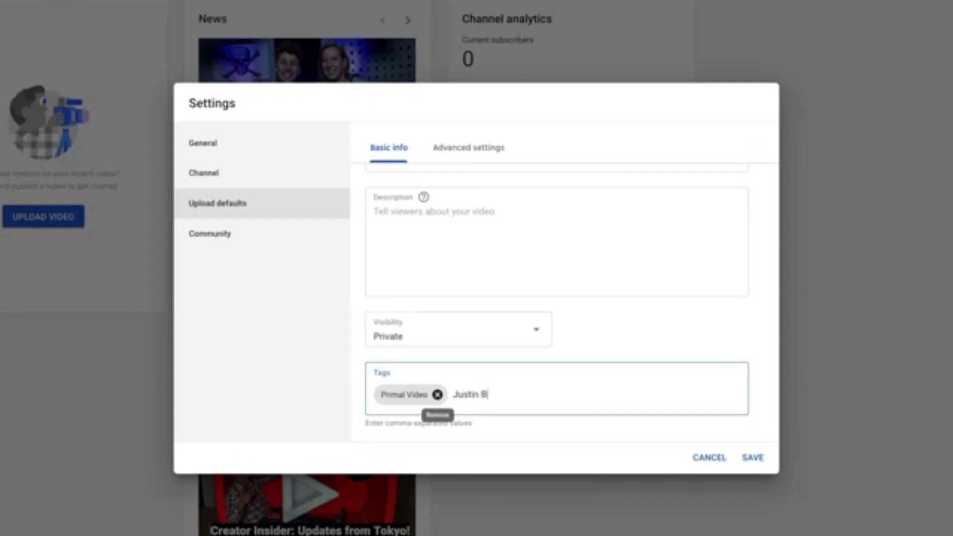
key("Return")
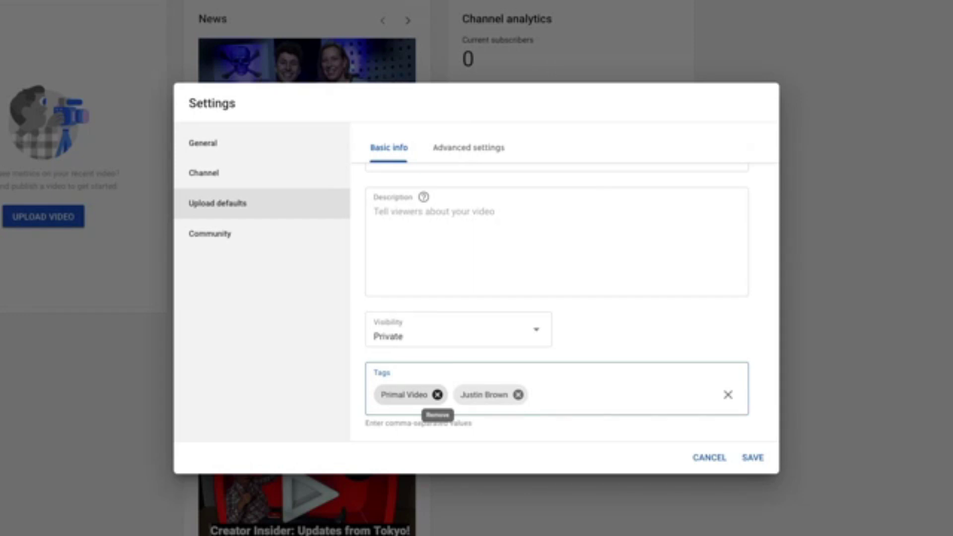
left_click(494, 147)
- Review the Advanced upload defaults, return to Basic info, and save the settings
scroll(555, 367, "up", 1)
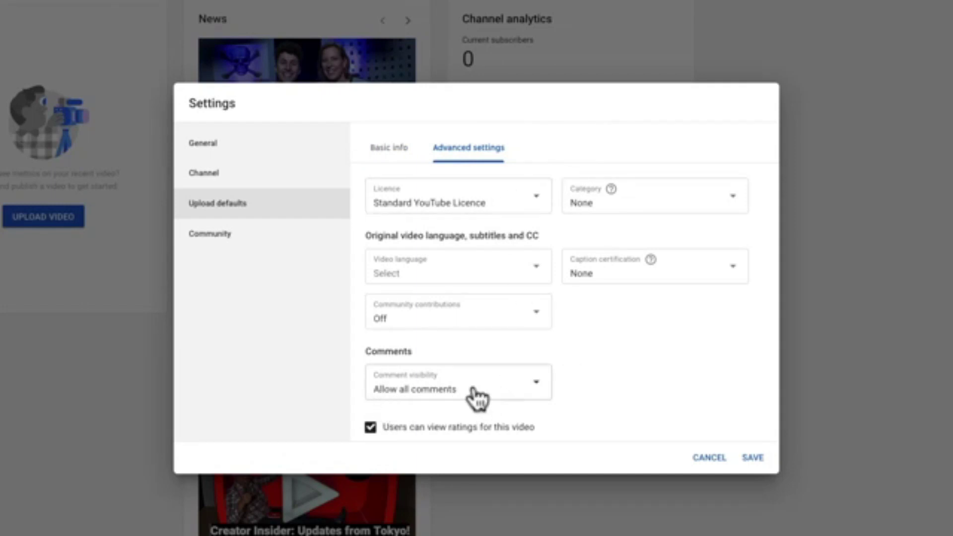
scroll(603, 389, "down", 1)
scroll(603, 390, "up", 1)
scroll(602, 390, "down", 1)
scroll(602, 390, "up", 1)
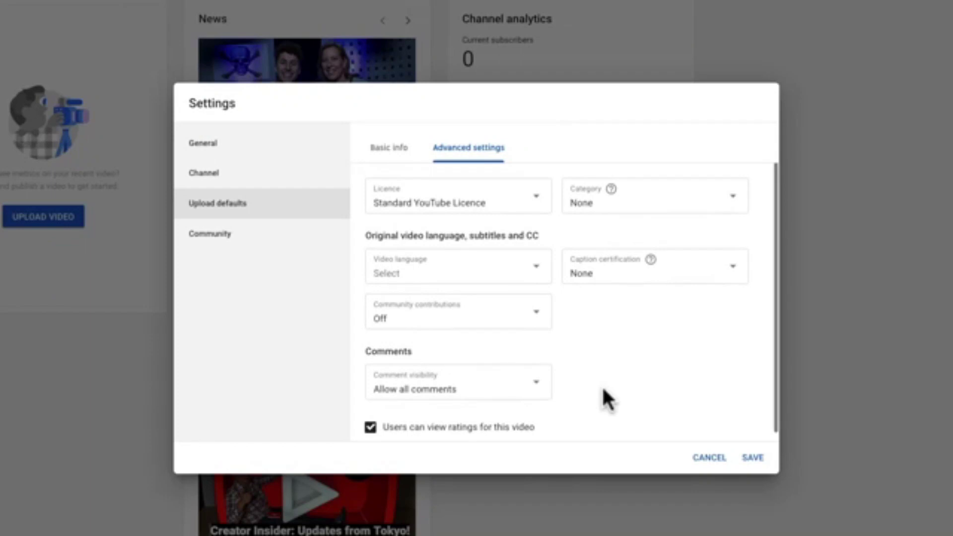
scroll(602, 389, "down", 1)
scroll(602, 389, "up", 1)
left_click(388, 147)
left_click(432, 303)
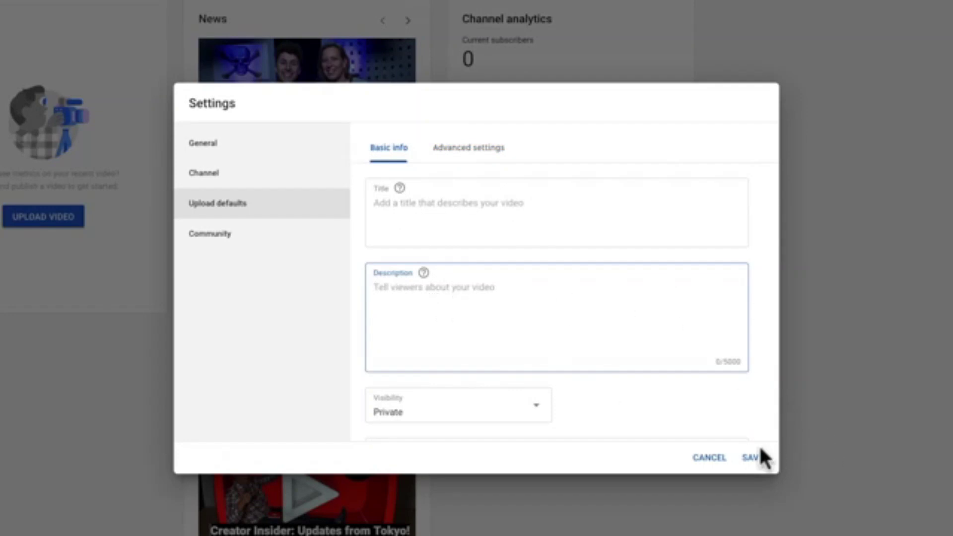
left_click(752, 457)
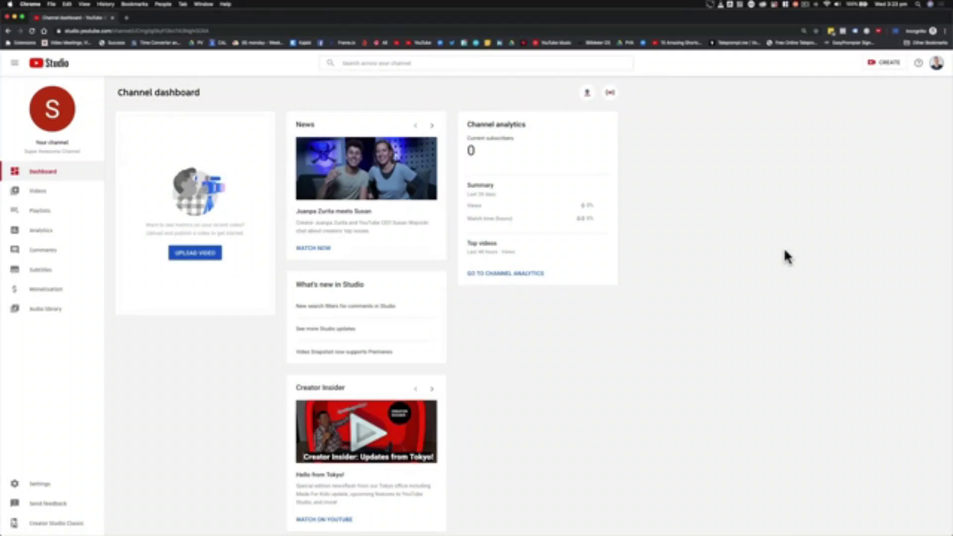
left_click(936, 63)
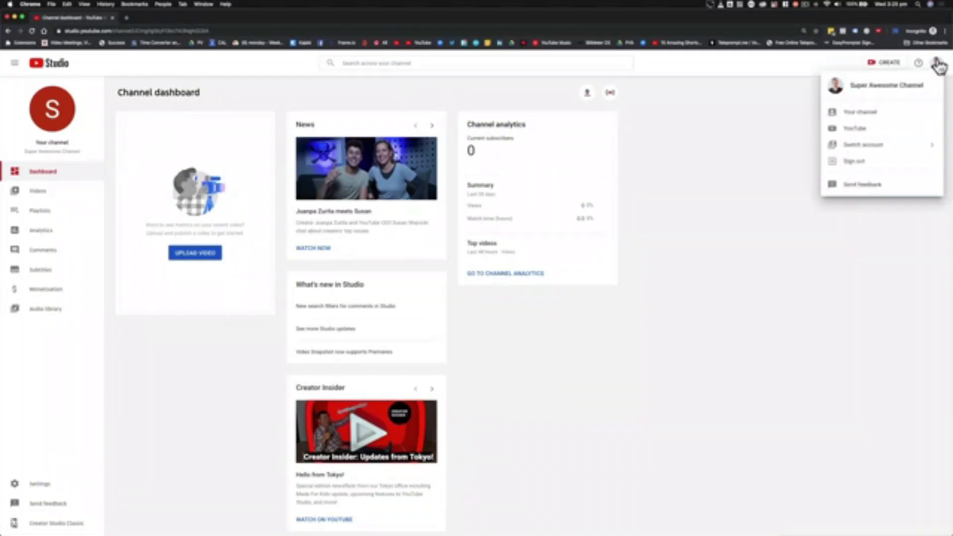
key("Escape")
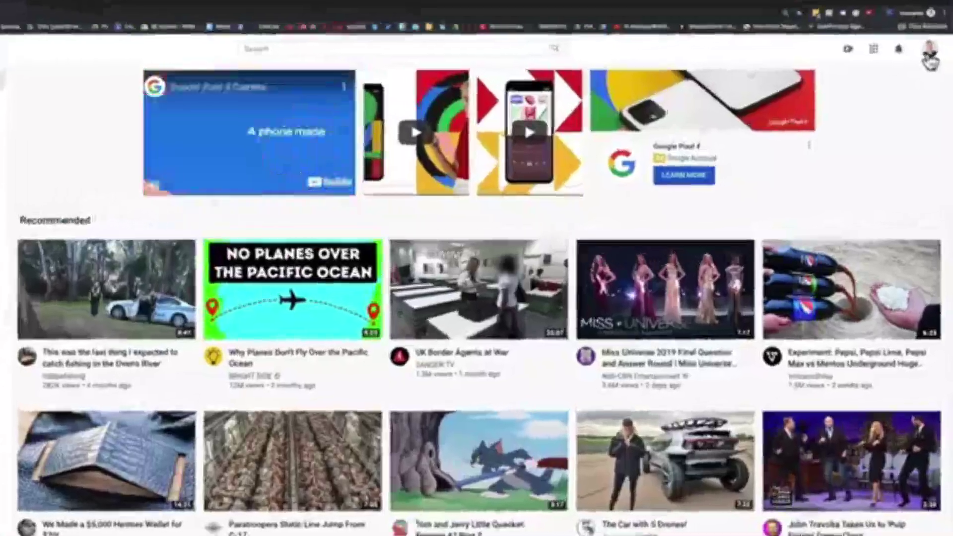
left_click(931, 65)
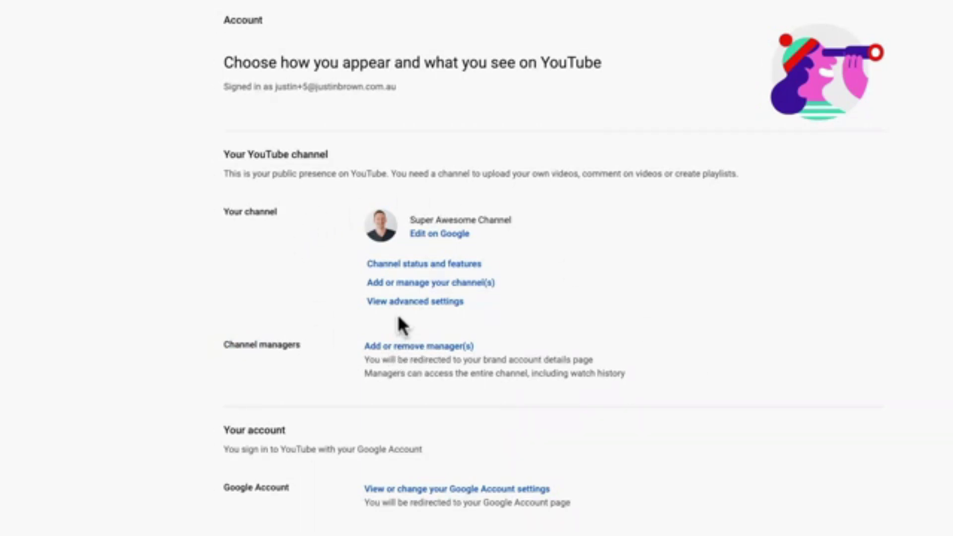
- Check the channel's User ID and Channel ID in advanced settings, then open the custom URL help article
left_click(433, 303)
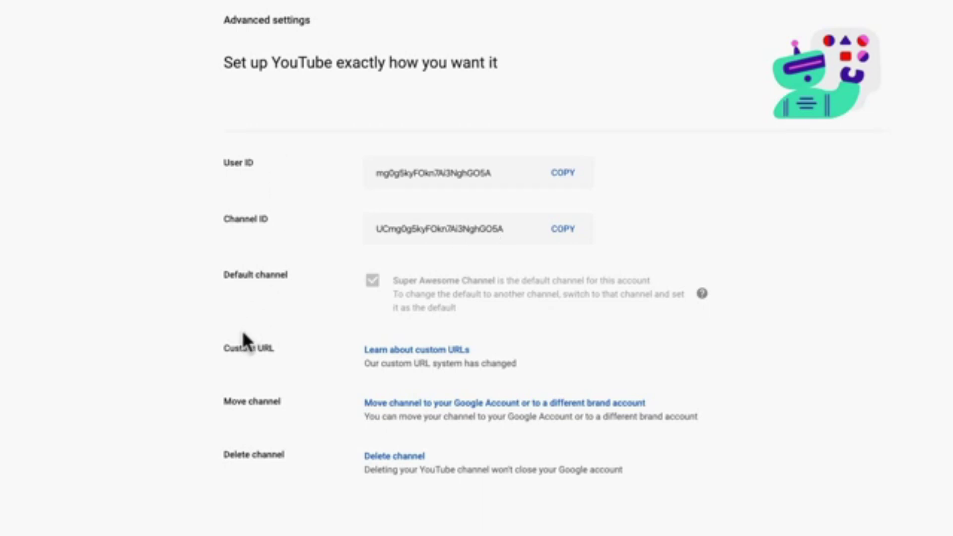
left_click_drag(223, 347, 304, 349)
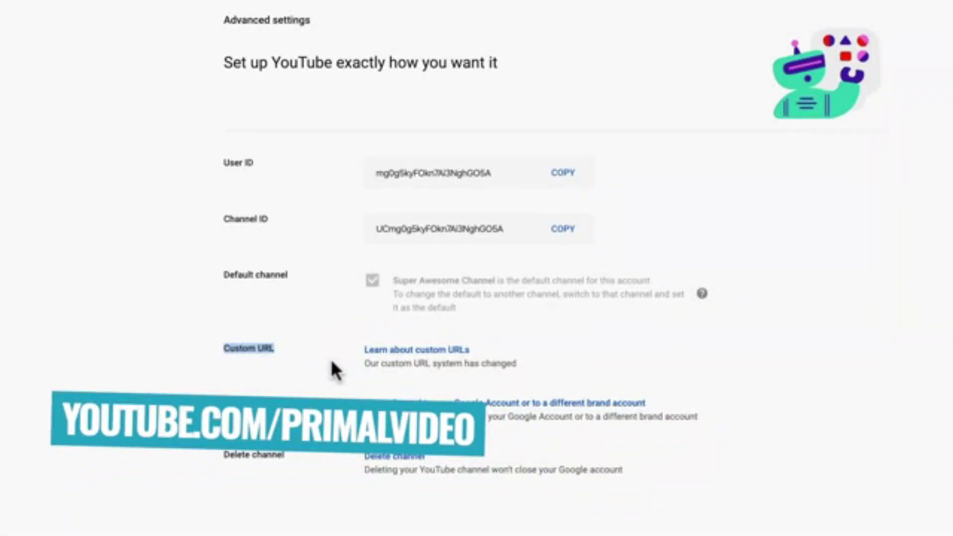
double_click(512, 229)
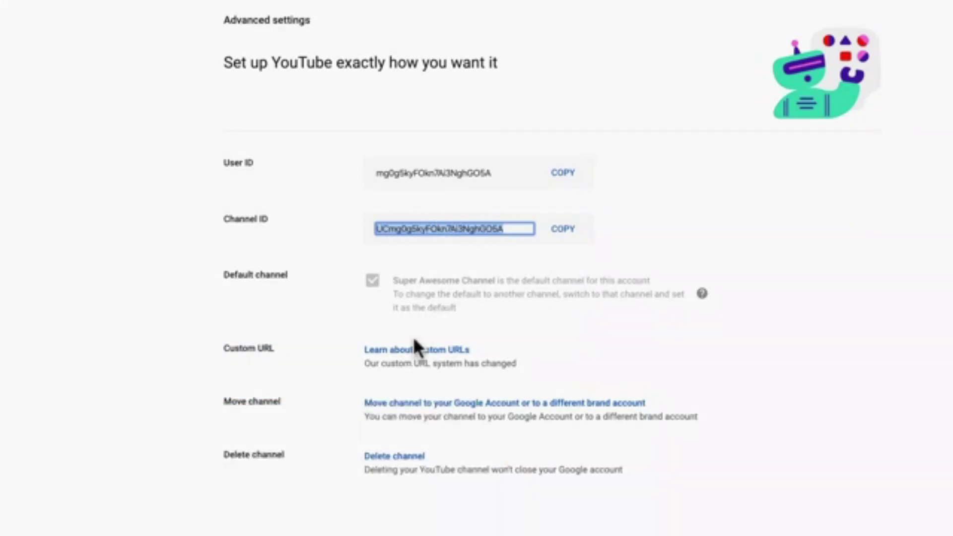
left_click(415, 351)
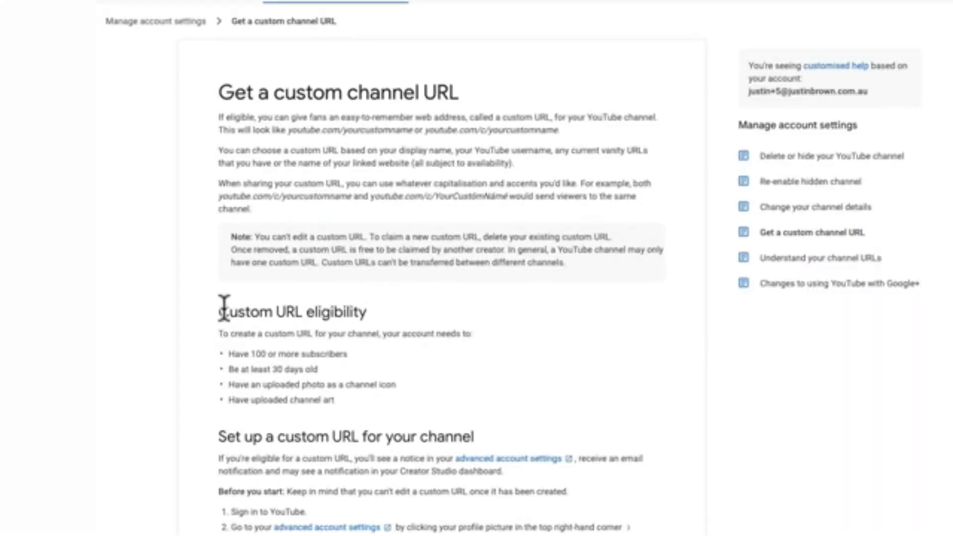
- Read the custom URL eligibility rules: 100+ subscribers, 30-day-old account, icon and channel art
left_click_drag(220, 312, 390, 401)
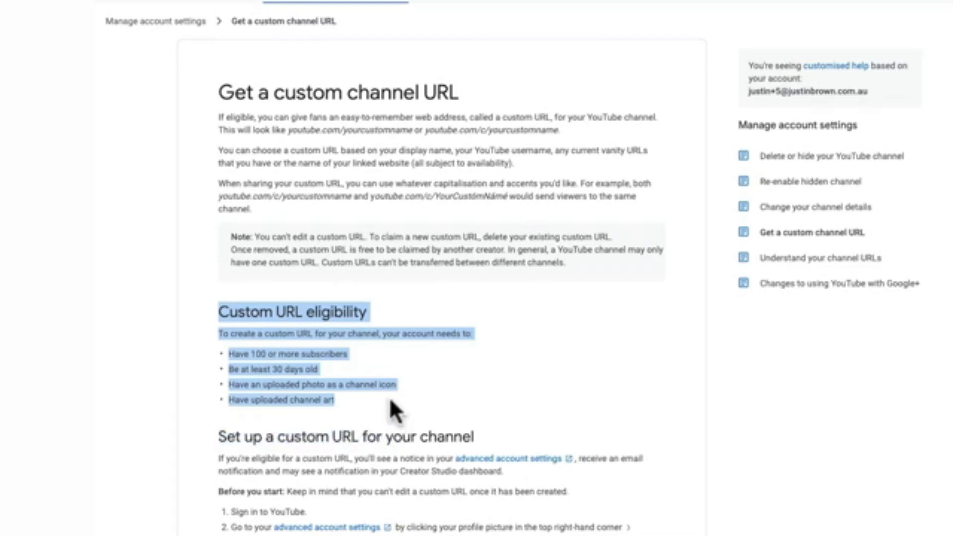
left_click(391, 399)
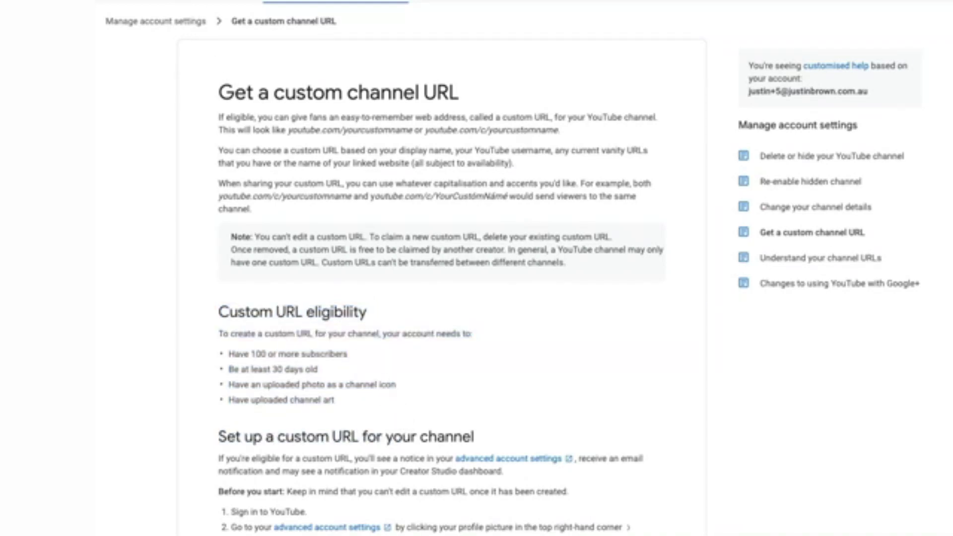
left_click_drag(220, 312, 391, 397)
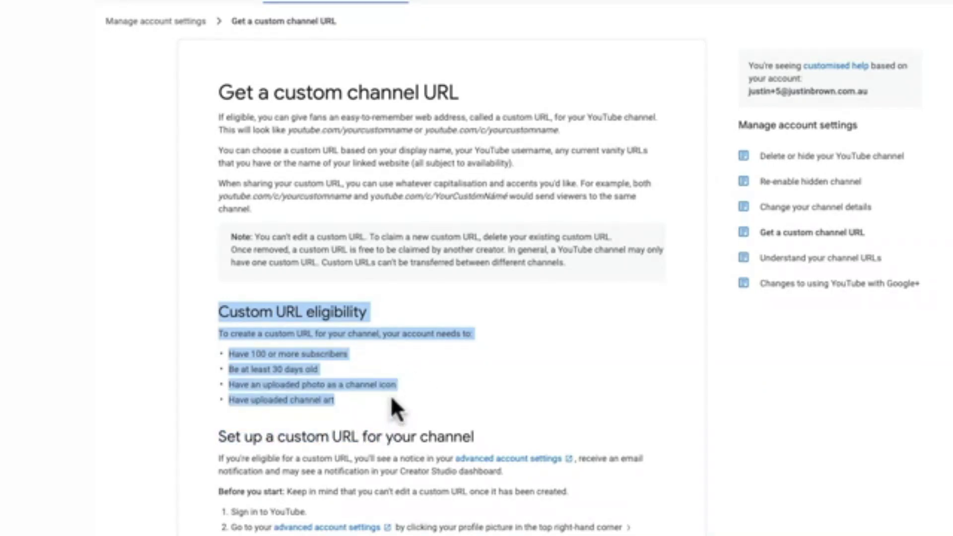
left_click(391, 397)
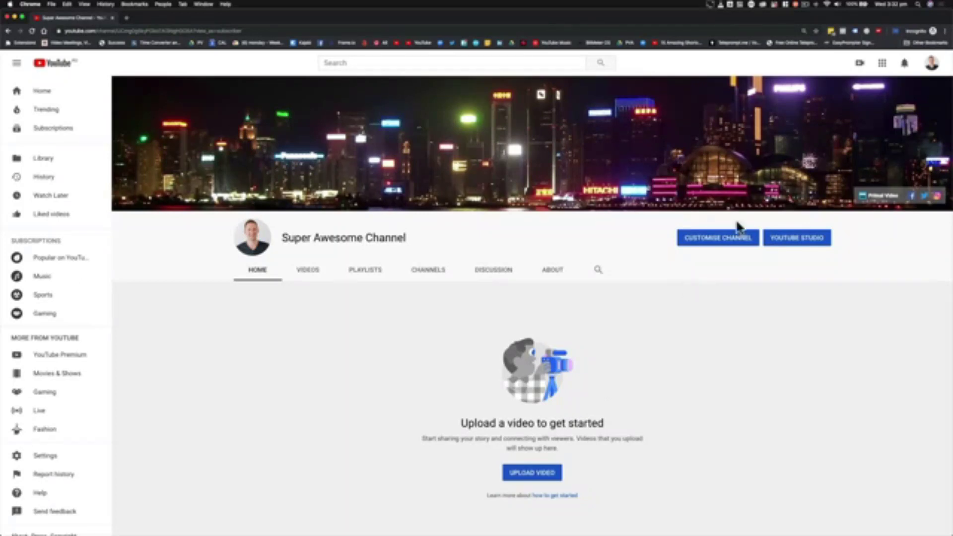
- On the channel home page, show the Upload video and Go live options
left_click(860, 65)
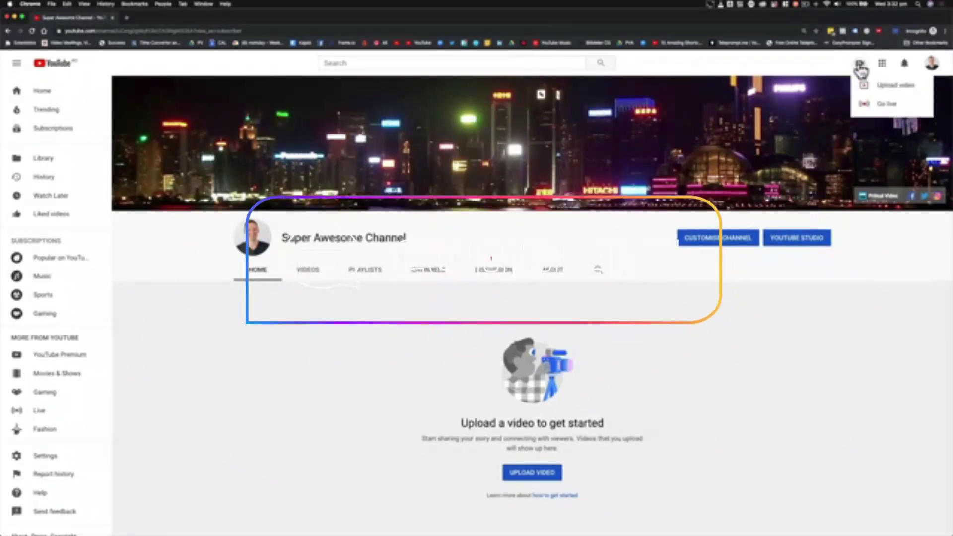